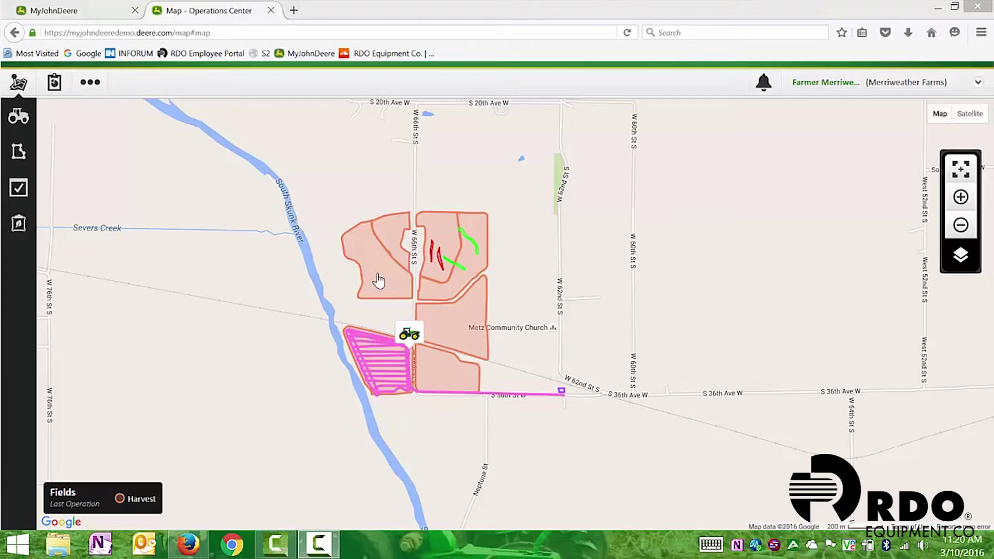
- Open the full details of field 02 and show its extra actions menu
{"action": "left_click", "coordinate": [378, 280]}
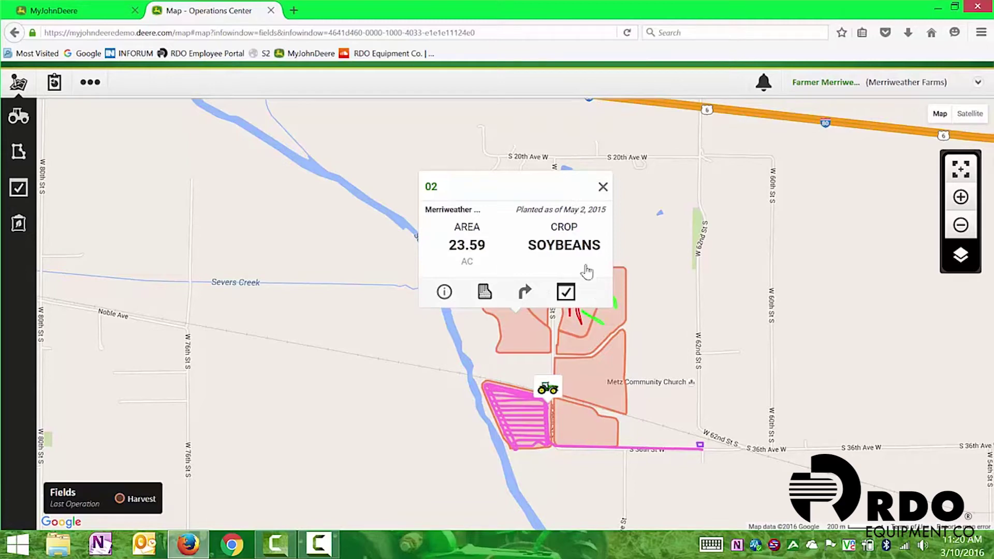
{"action": "left_click", "coordinate": [444, 292]}
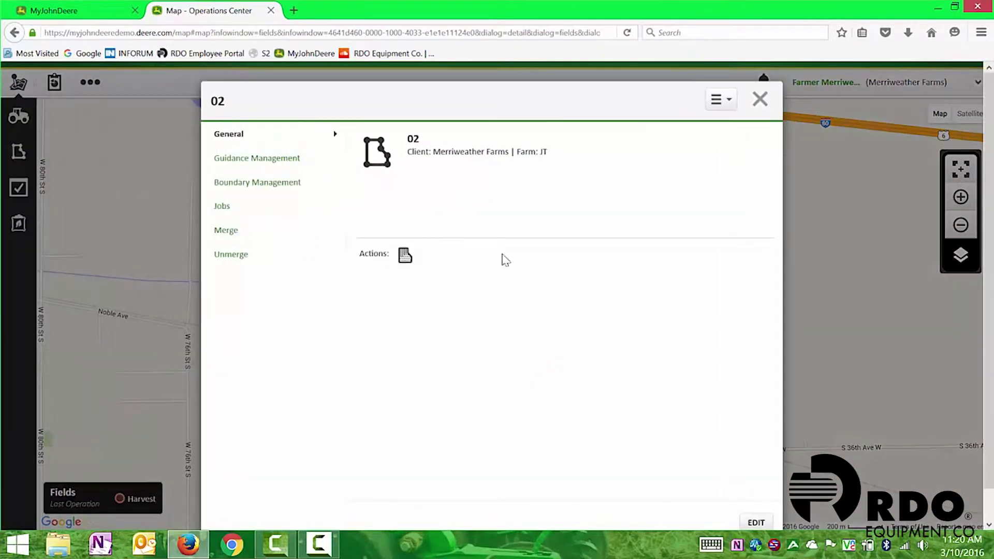
{"action": "left_click", "coordinate": [720, 99]}
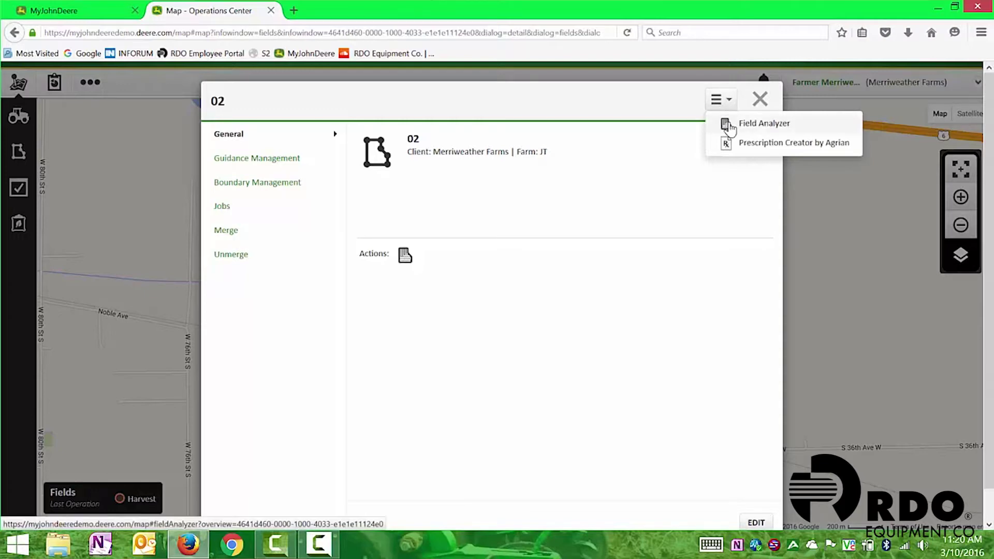
- Launch Prescription Creator by Agrian for field 02 and sign in with the John Deere account
{"action": "left_click", "coordinate": [749, 147]}
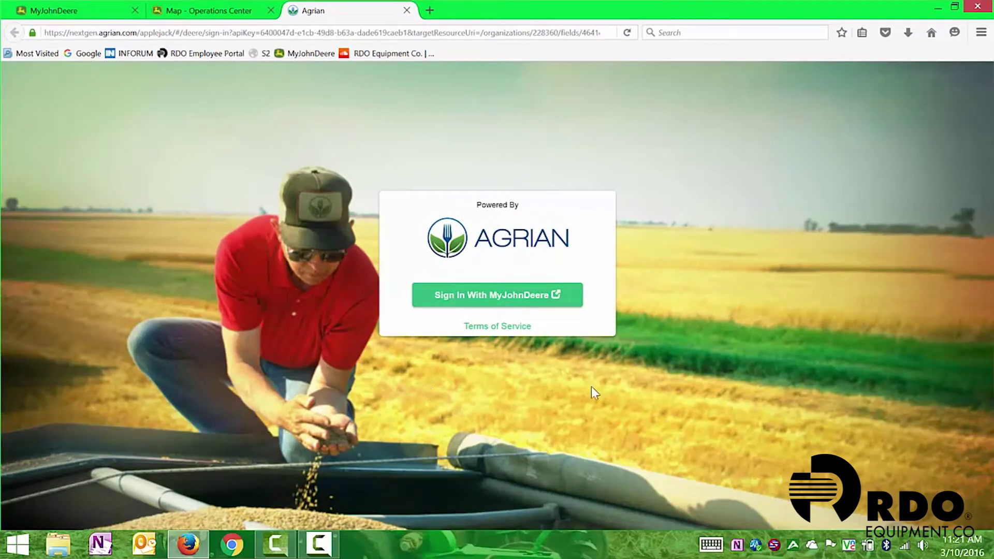
{"action": "left_click", "coordinate": [506, 299]}
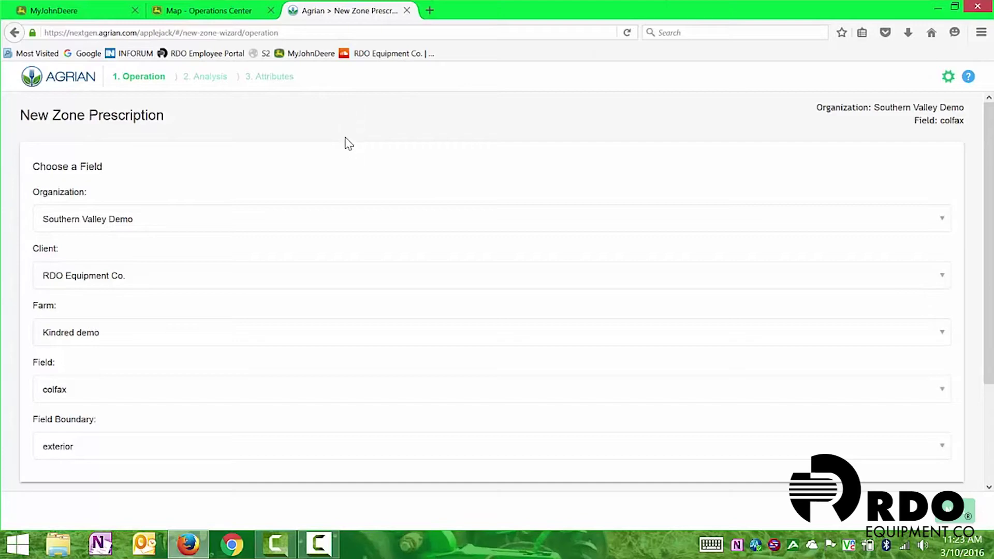
- Select organization Southern Valley Demo, client RDO Equipment Co., farm Kindred demo and field colfax
{"action": "triple_click", "coordinate": [44, 192]}
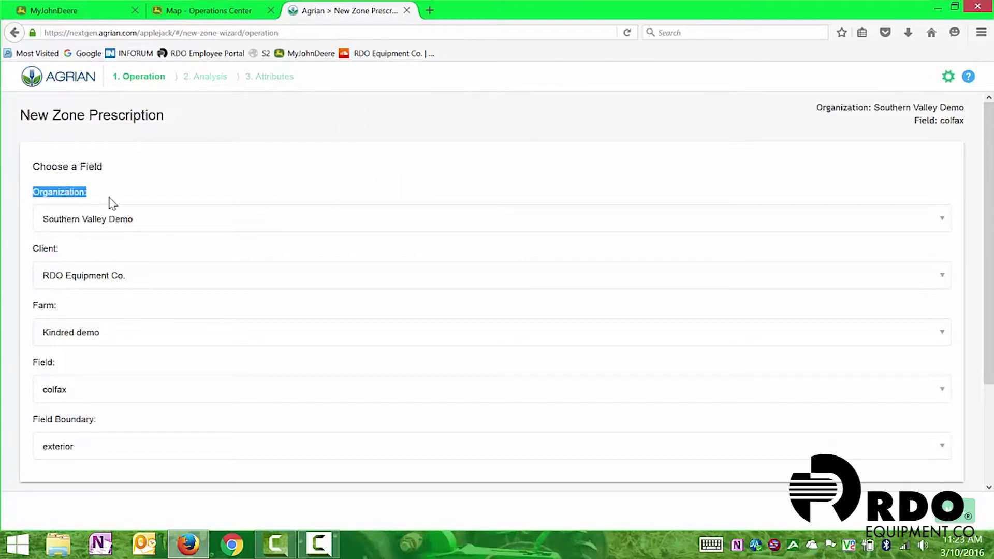
{"action": "left_click", "coordinate": [941, 219]}
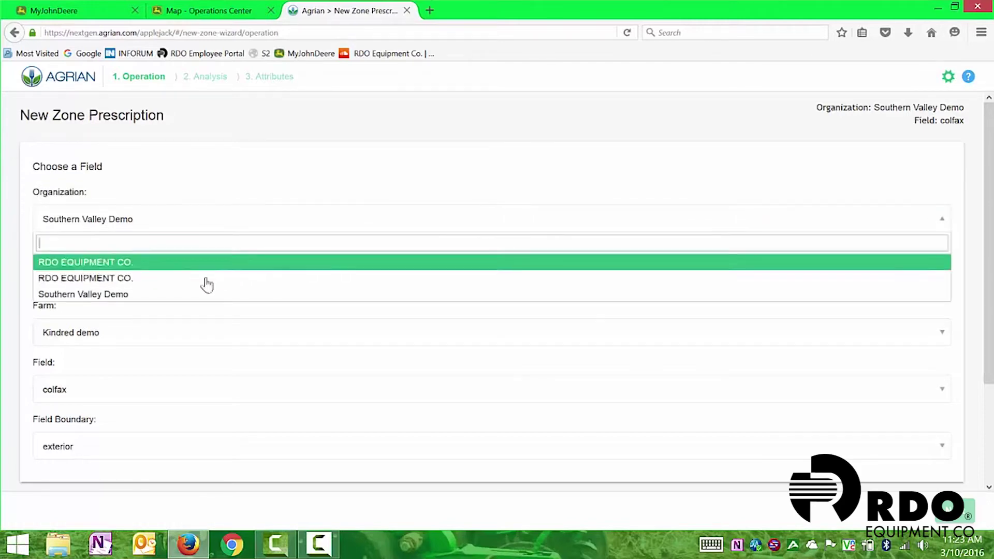
{"action": "left_click", "coordinate": [107, 294]}
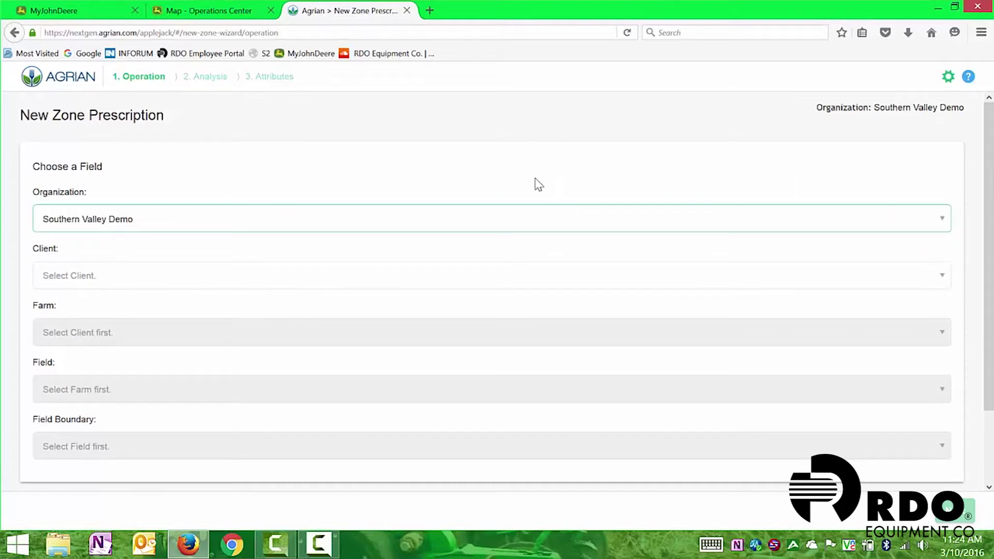
{"action": "left_click", "coordinate": [951, 282]}
{"action": "left_click", "coordinate": [950, 282]}
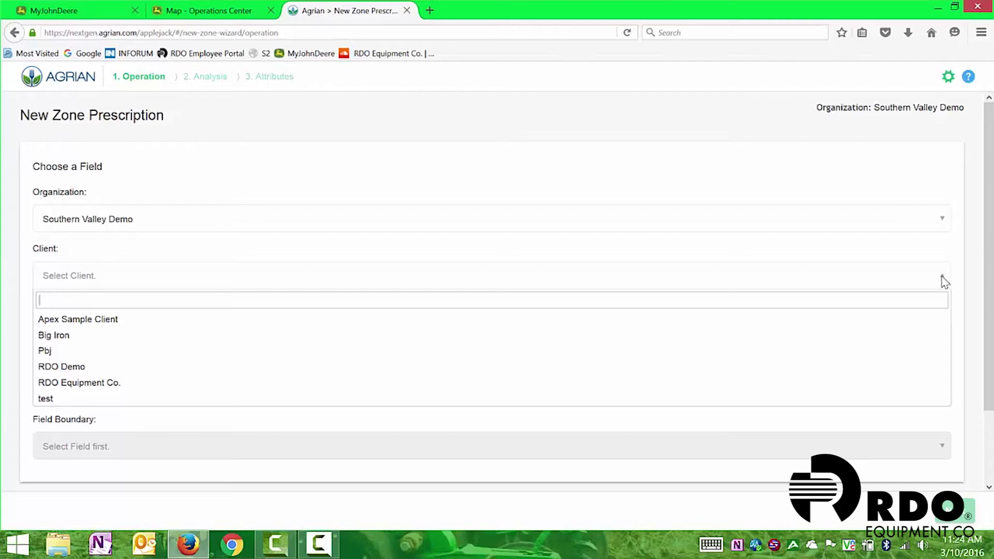
{"action": "left_click", "coordinate": [543, 382]}
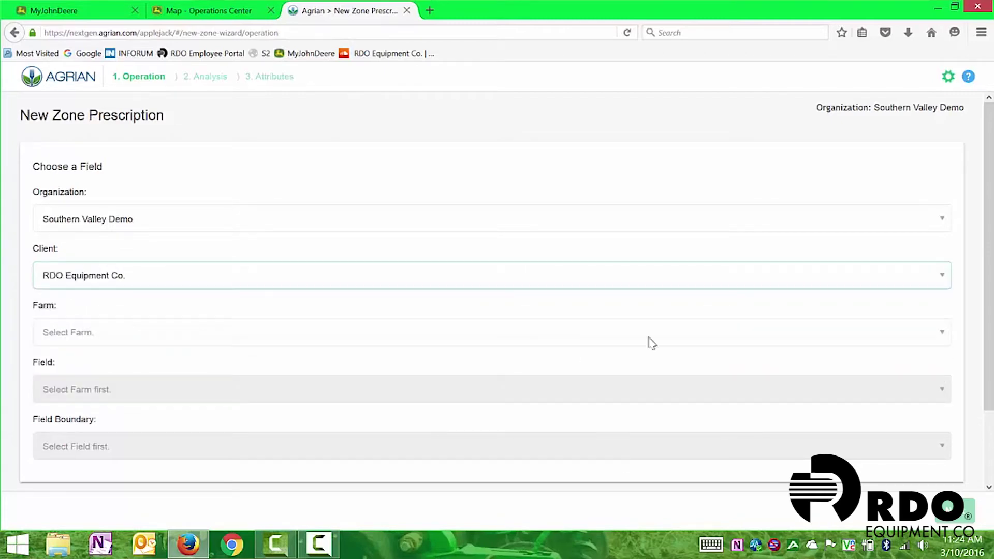
{"action": "left_click", "coordinate": [895, 332]}
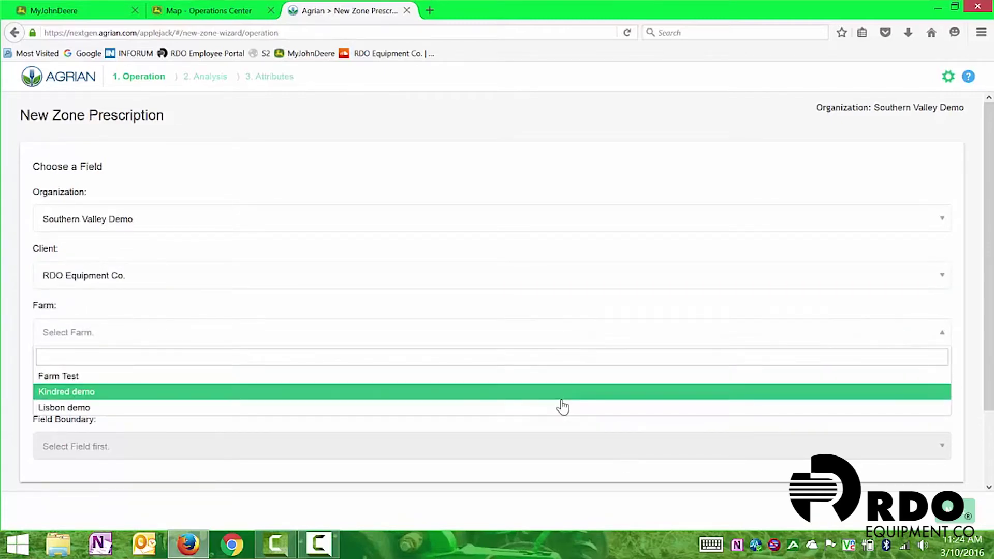
{"action": "left_click", "coordinate": [634, 393]}
{"action": "left_click", "coordinate": [861, 397]}
{"action": "left_click", "coordinate": [799, 432]}
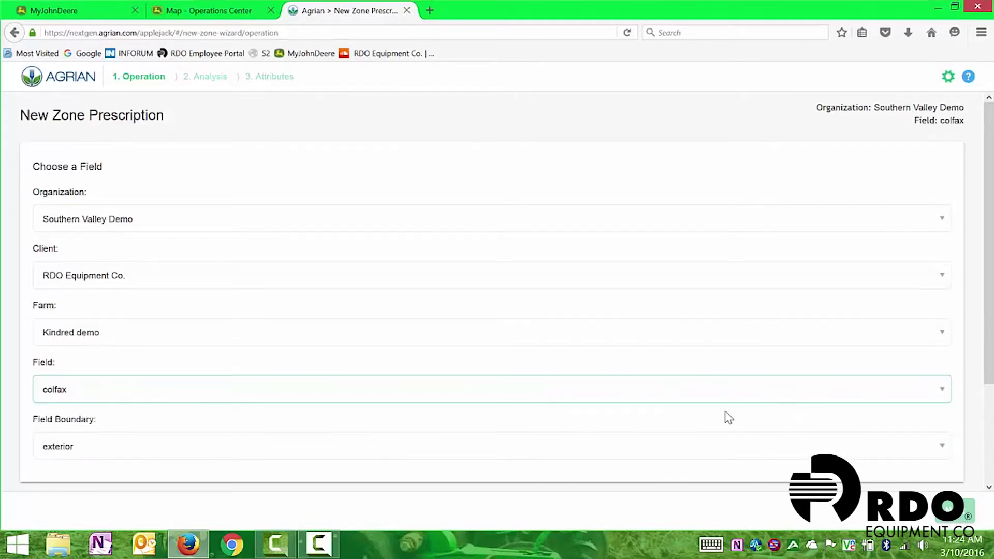
{"action": "scroll", "coordinate": [495, 267], "scroll_direction": "down", "scroll_amount": 3}
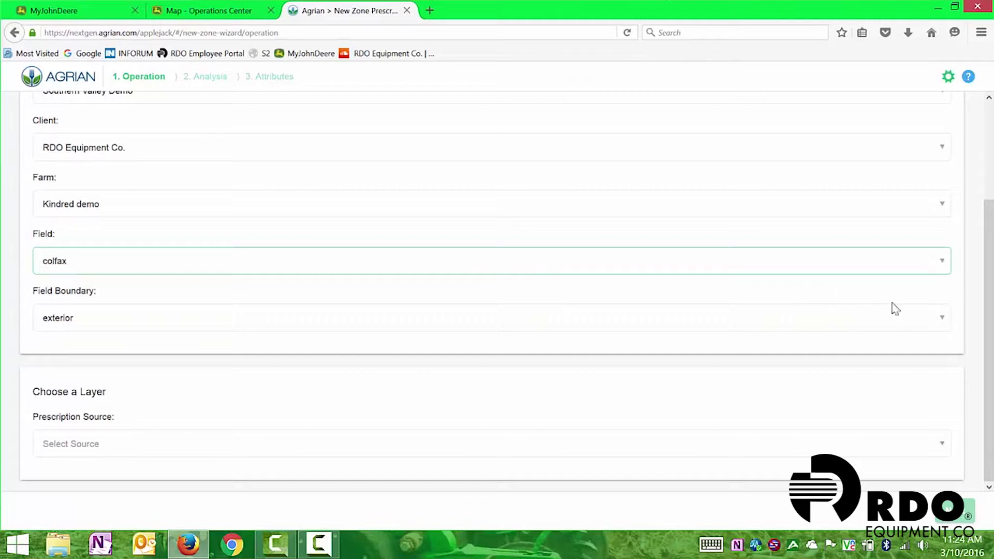
- Keep the exterior boundary and base the zones on the Soybeans 2014 yield field operation
{"action": "left_click", "coordinate": [925, 317]}
{"action": "left_click", "coordinate": [949, 435]}
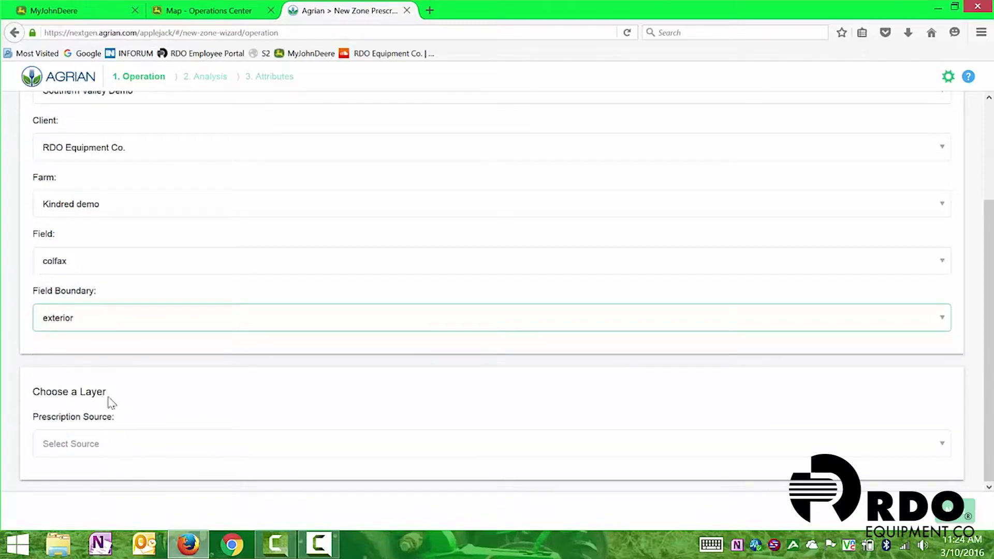
{"action": "left_click", "coordinate": [940, 445]}
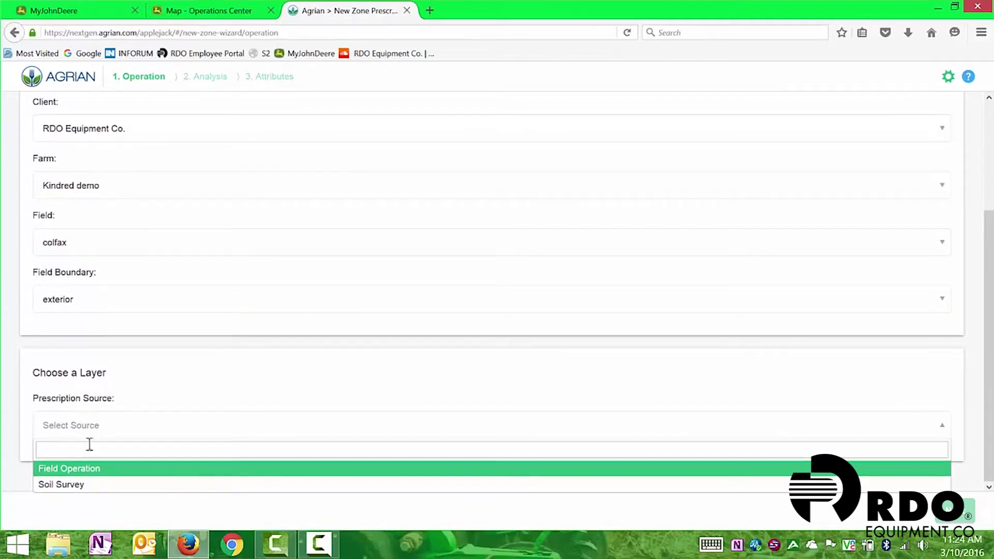
{"action": "left_click", "coordinate": [69, 468]}
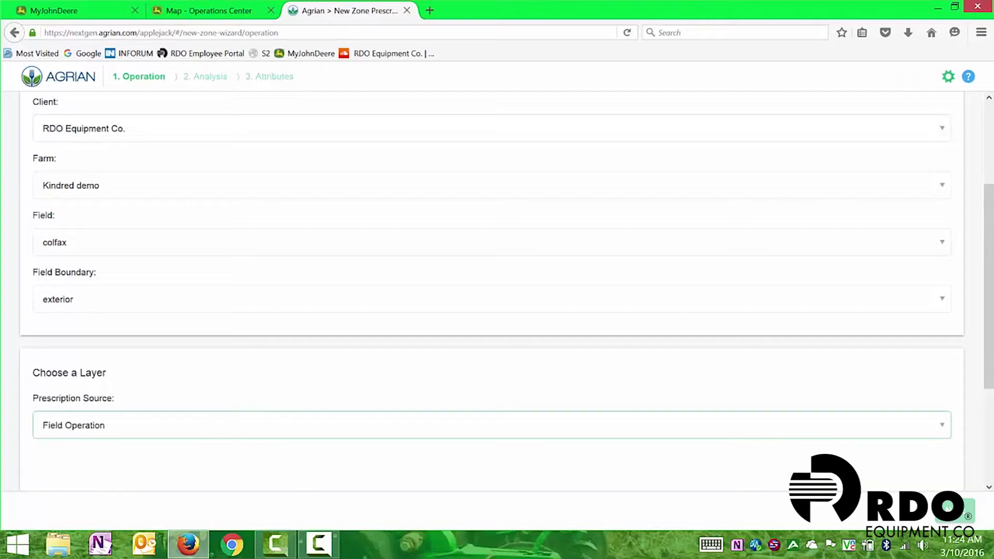
{"action": "scroll", "coordinate": [523, 419], "scroll_direction": "down", "scroll_amount": 1}
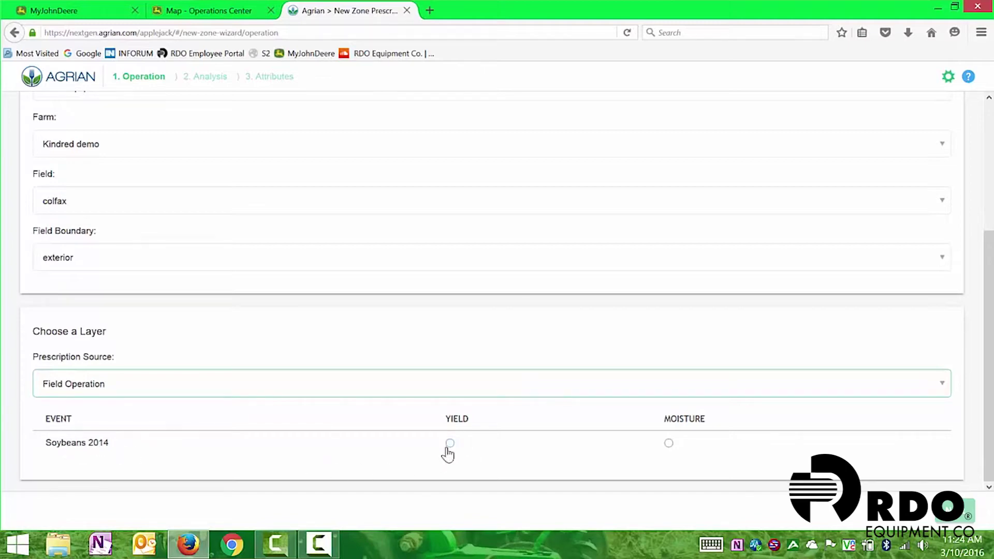
{"action": "left_click", "coordinate": [449, 443]}
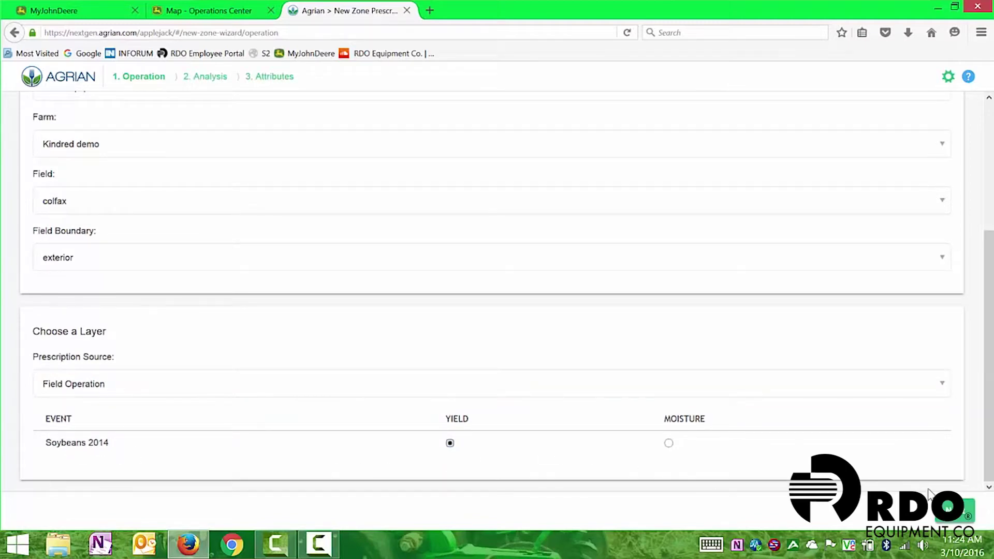
{"action": "left_click", "coordinate": [956, 512]}
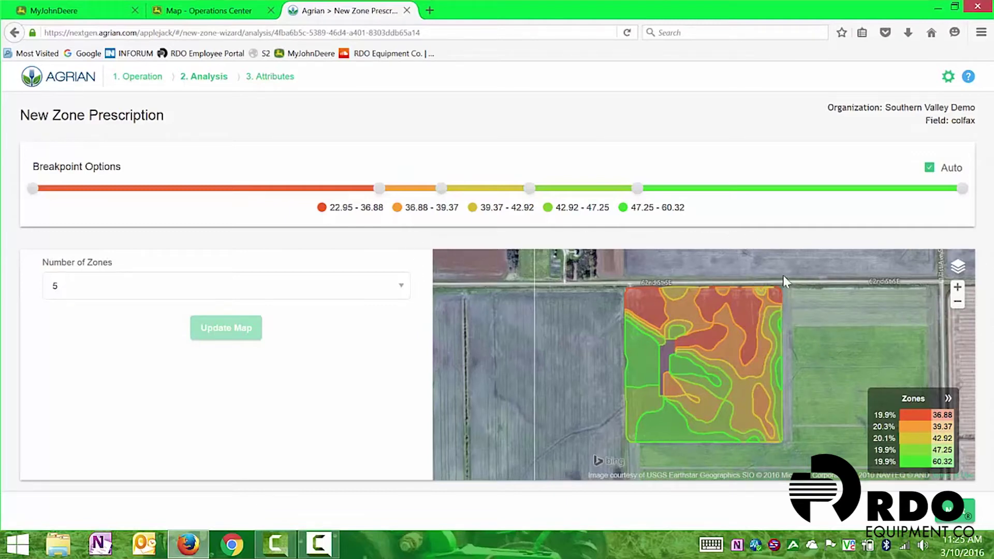
- Keep 5 zones, move the breakpoints to 33.23, 44.73 and 51.42, and redraw the map
{"action": "left_click", "coordinate": [401, 288]}
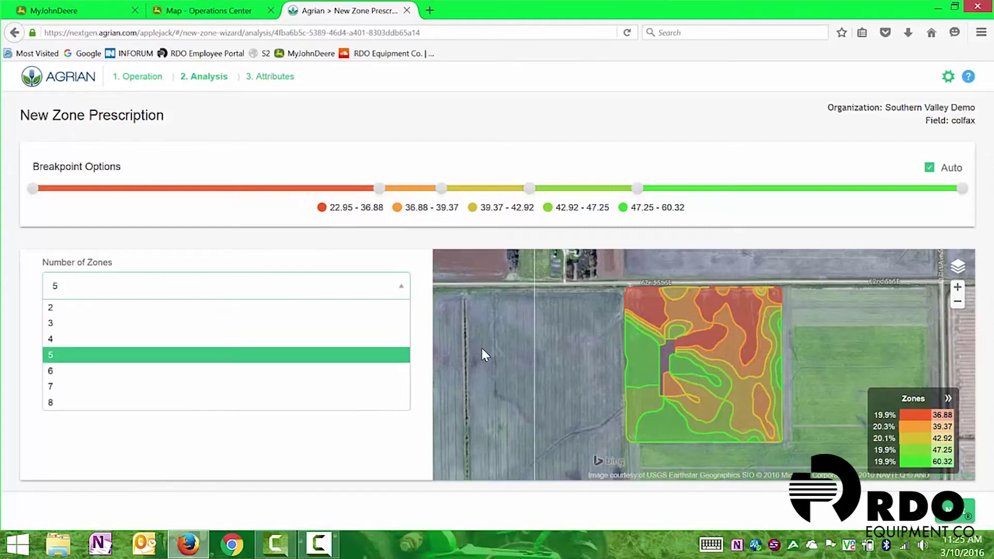
{"action": "left_click", "coordinate": [344, 355]}
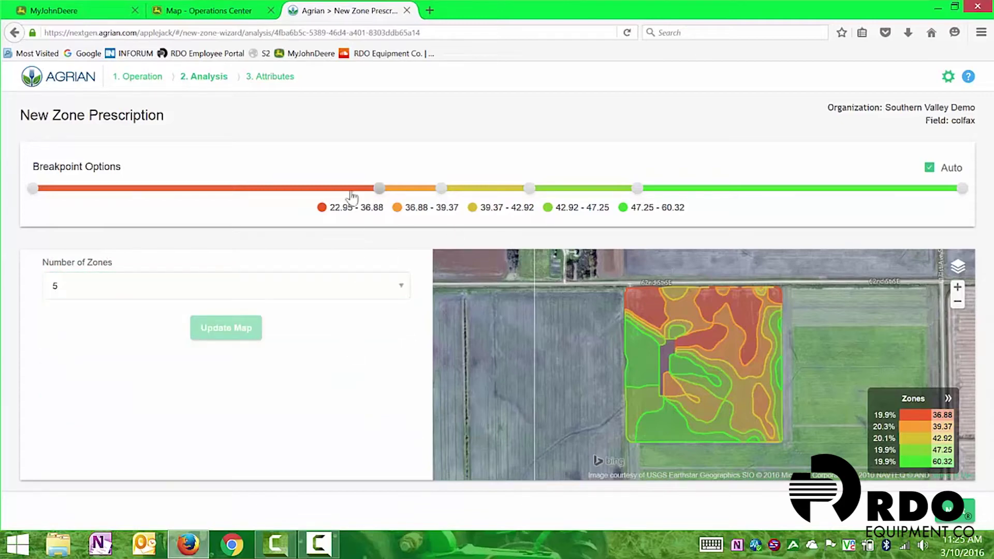
{"action": "left_click", "coordinate": [289, 190]}
{"action": "left_click", "coordinate": [740, 189]}
{"action": "left_click", "coordinate": [574, 189]}
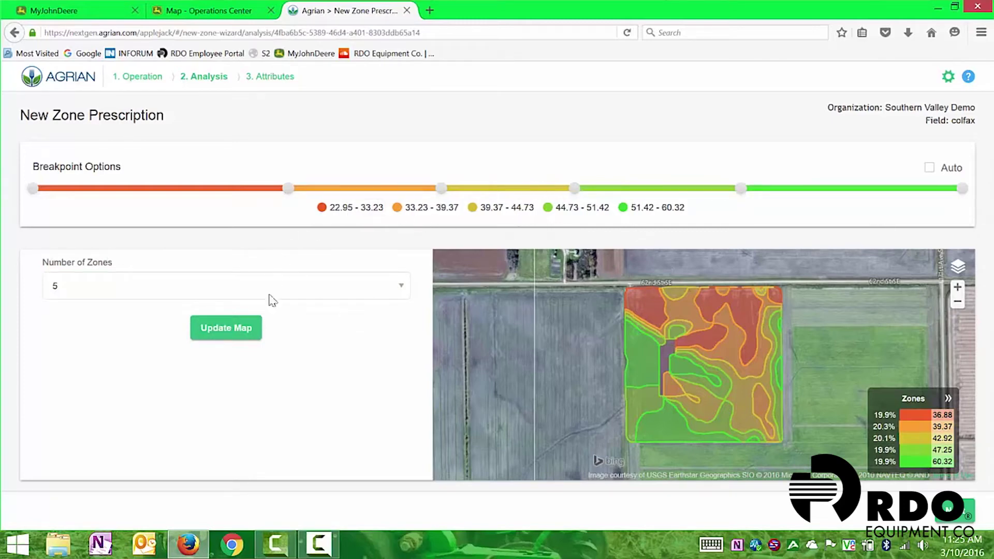
{"action": "left_click", "coordinate": [246, 331]}
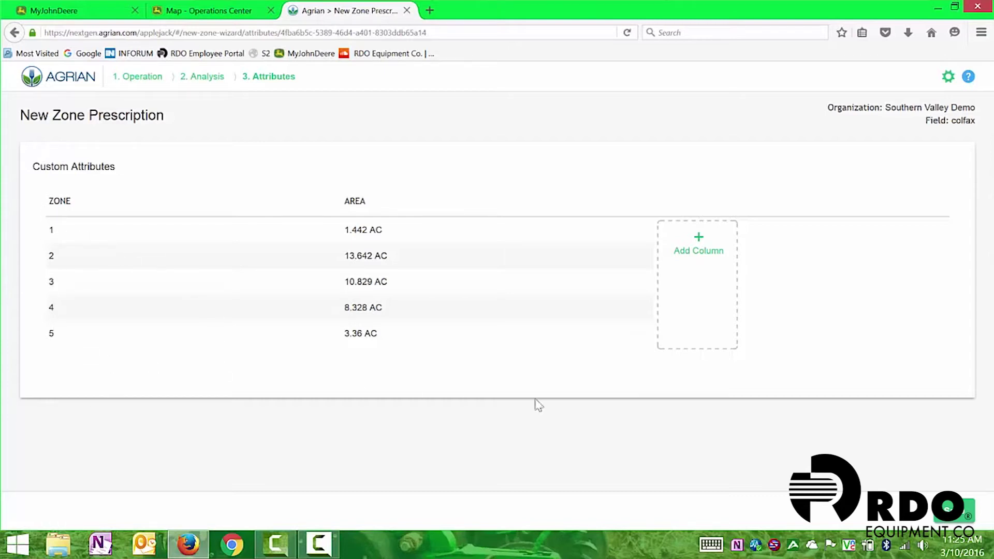
- Add a Seeding prescription column using the product Variety 1
{"action": "left_click", "coordinate": [692, 251]}
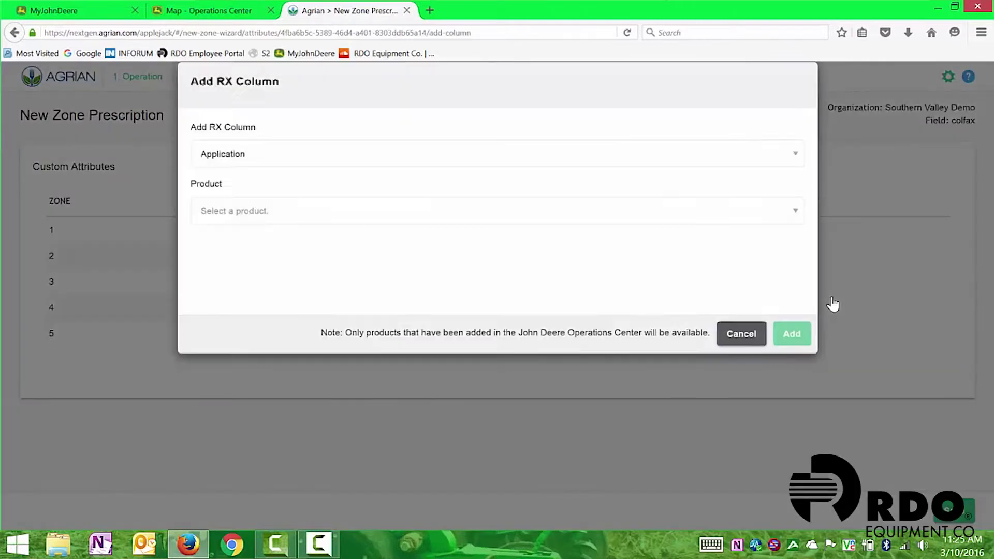
{"action": "left_click", "coordinate": [517, 174]}
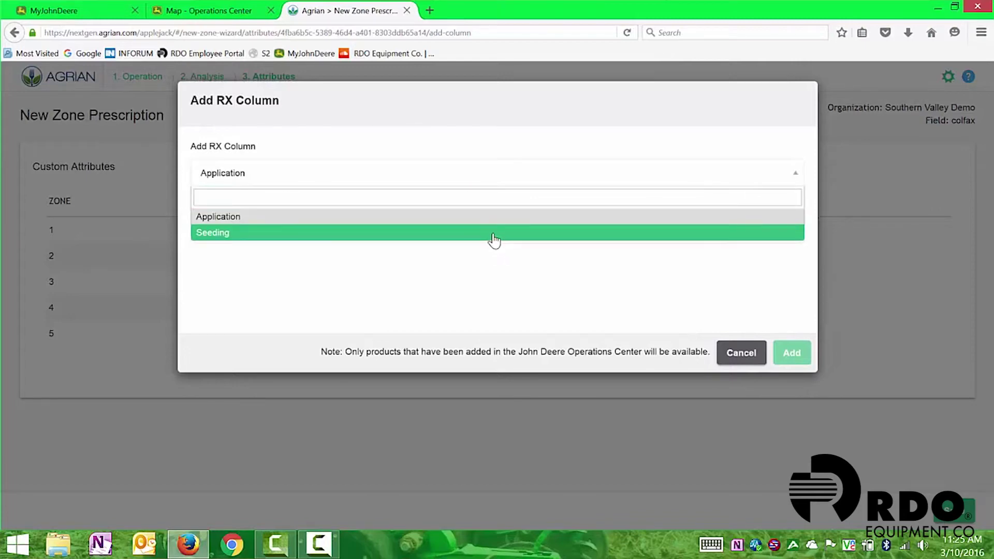
{"action": "left_click", "coordinate": [491, 233]}
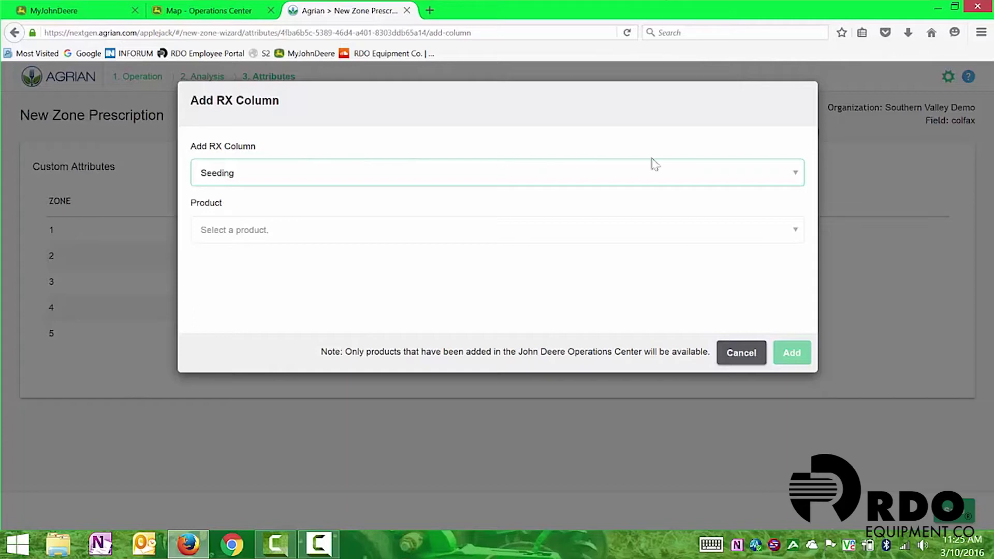
{"action": "left_click", "coordinate": [786, 178]}
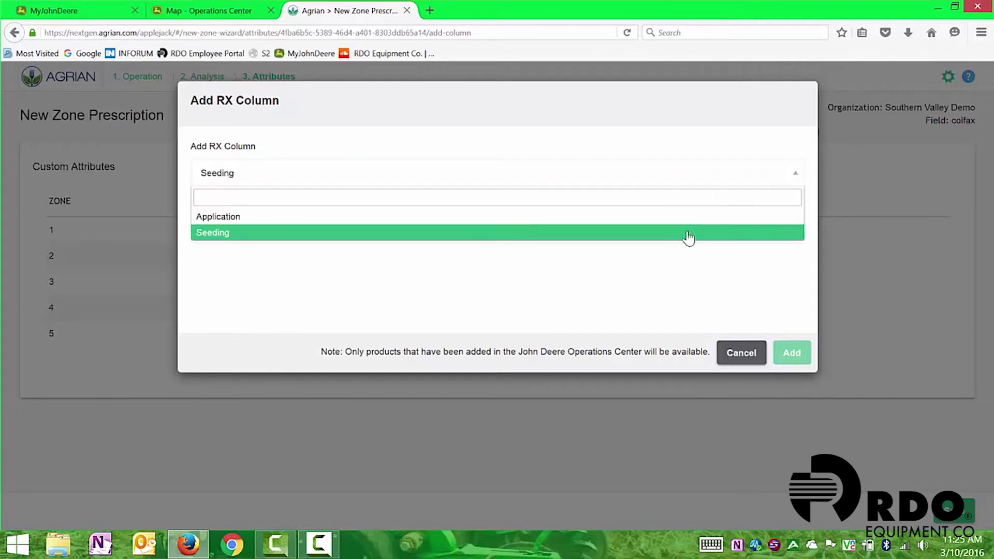
{"action": "left_click", "coordinate": [824, 284]}
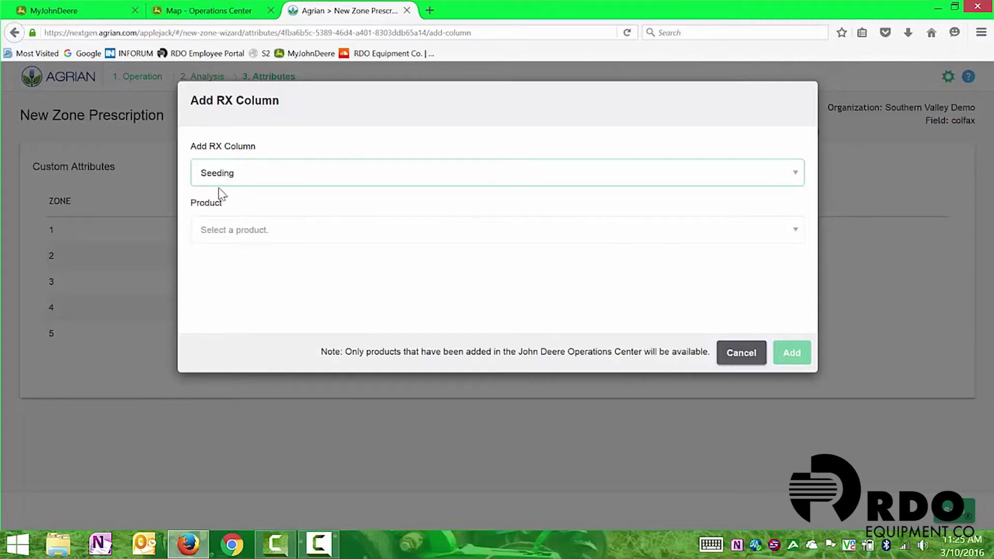
{"action": "left_click", "coordinate": [789, 234]}
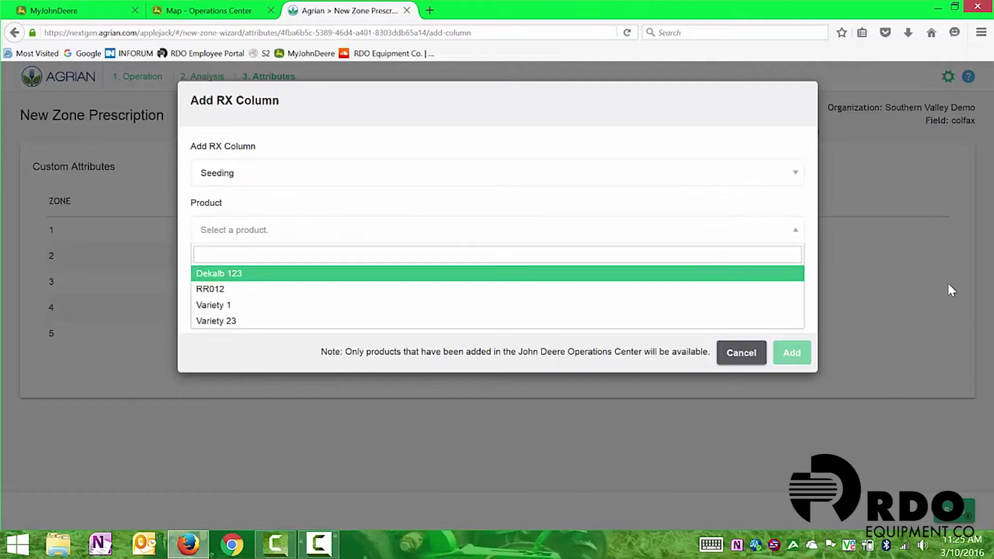
{"action": "left_click", "coordinate": [308, 311]}
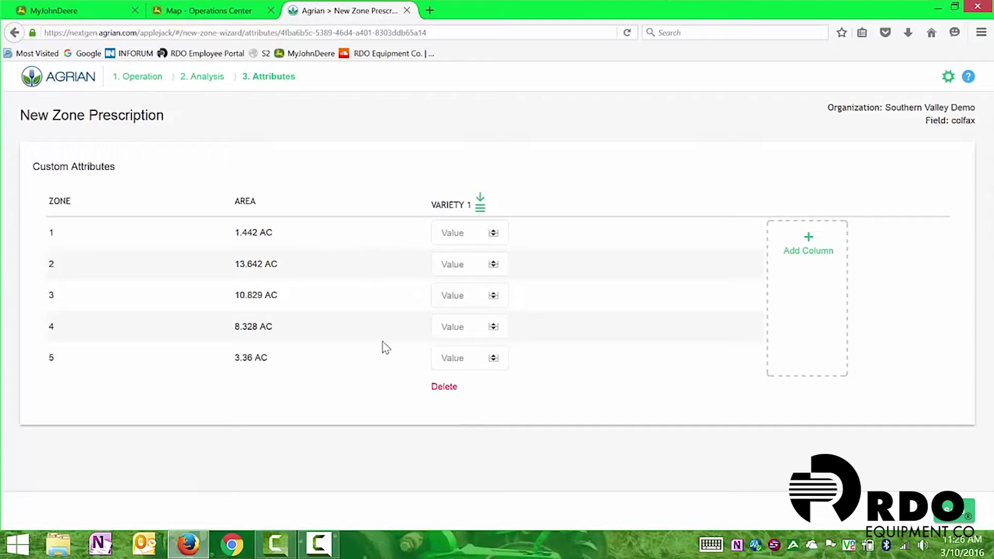
- Enter zone rates 30000, 32000, 33000, 34000 and 35000, then save the prescription
{"action": "left_click", "coordinate": [457, 233]}
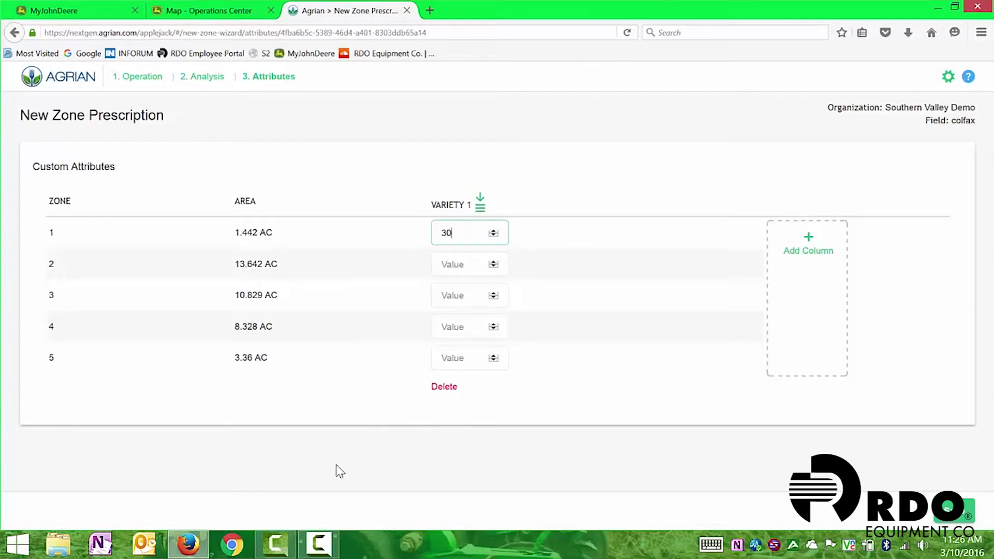
{"action": "left_click", "coordinate": [448, 262]}
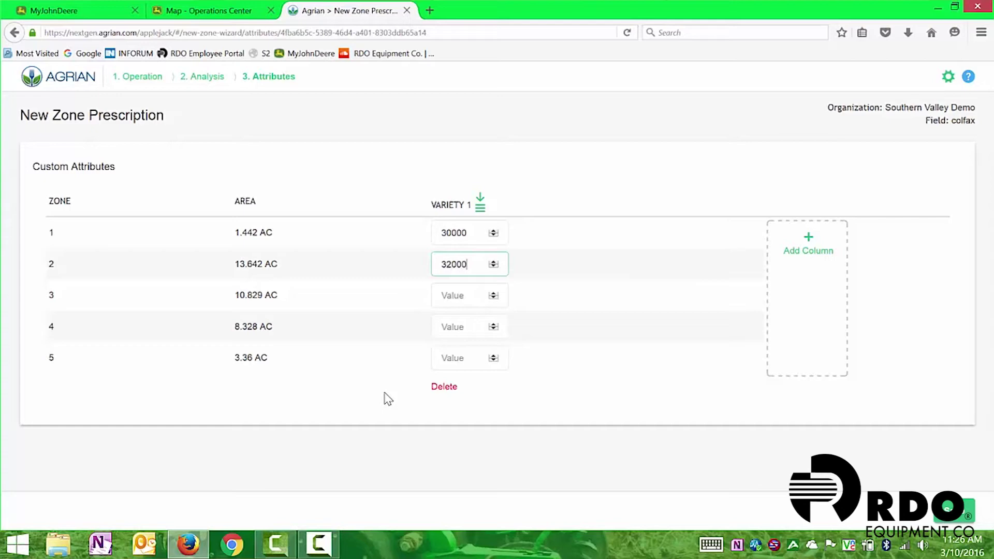
{"action": "key", "text": "Tab"}
{"action": "key", "text": "Tab"}
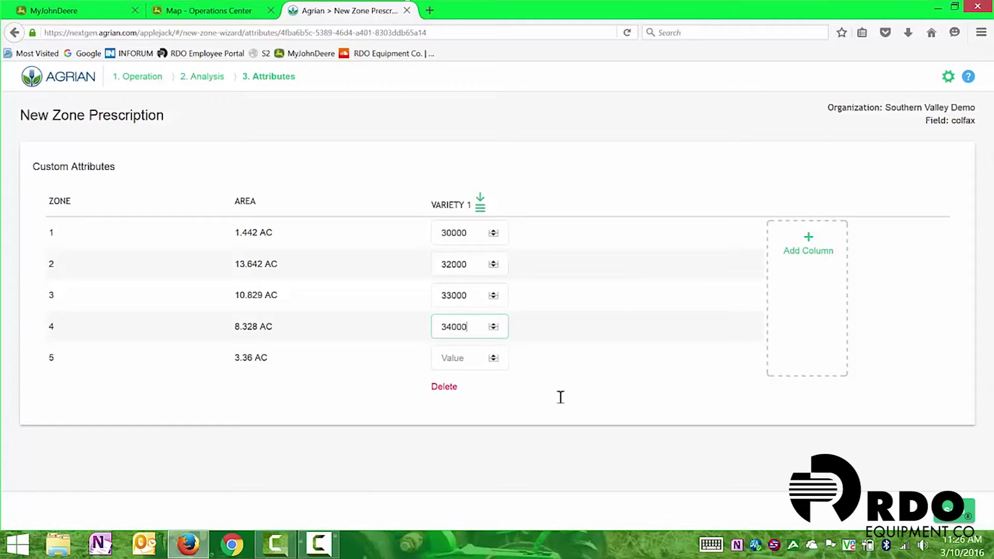
{"action": "left_click", "coordinate": [452, 367]}
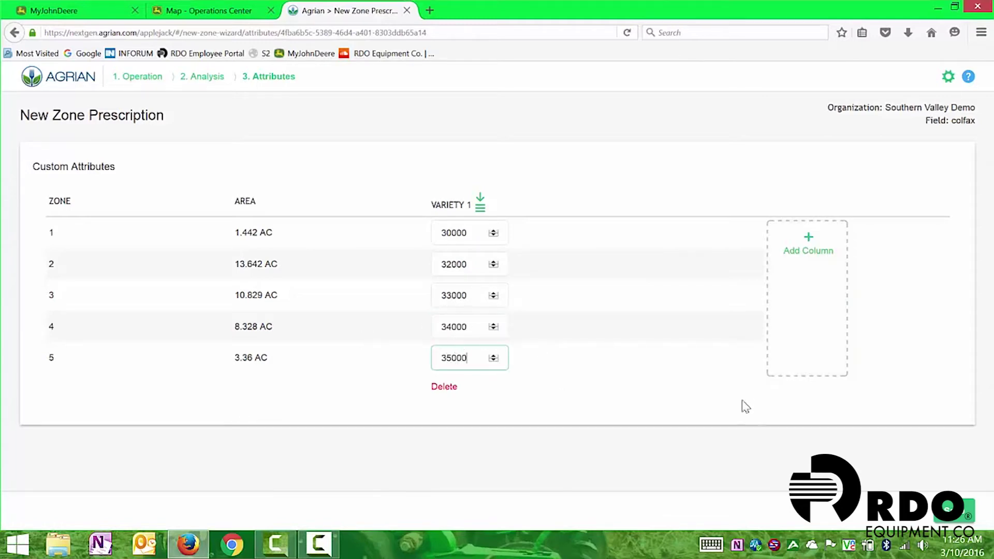
{"action": "left_click", "coordinate": [957, 518]}
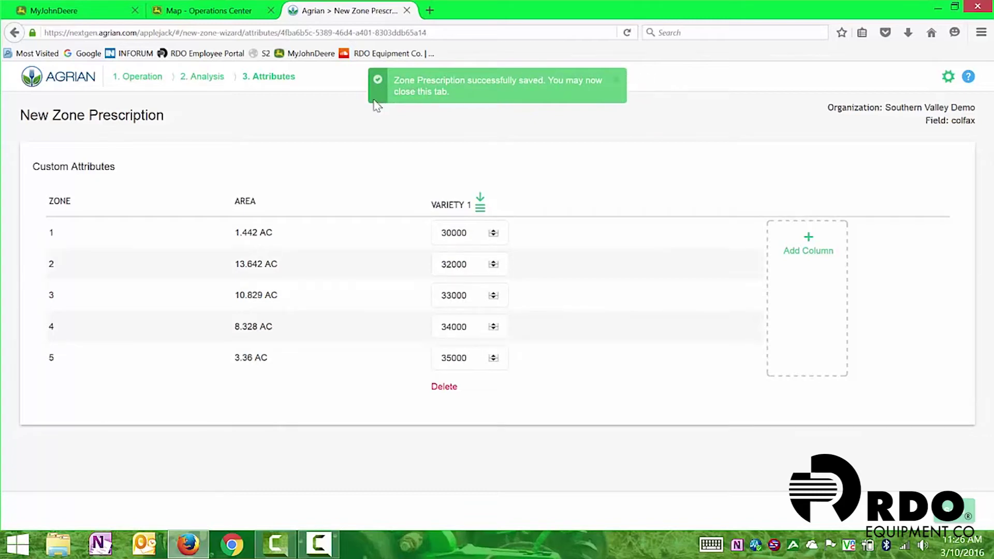
- Close Agrian and the colfax dialog, then select the colfax: Seeding Soybeans job
{"action": "left_click", "coordinate": [408, 13]}
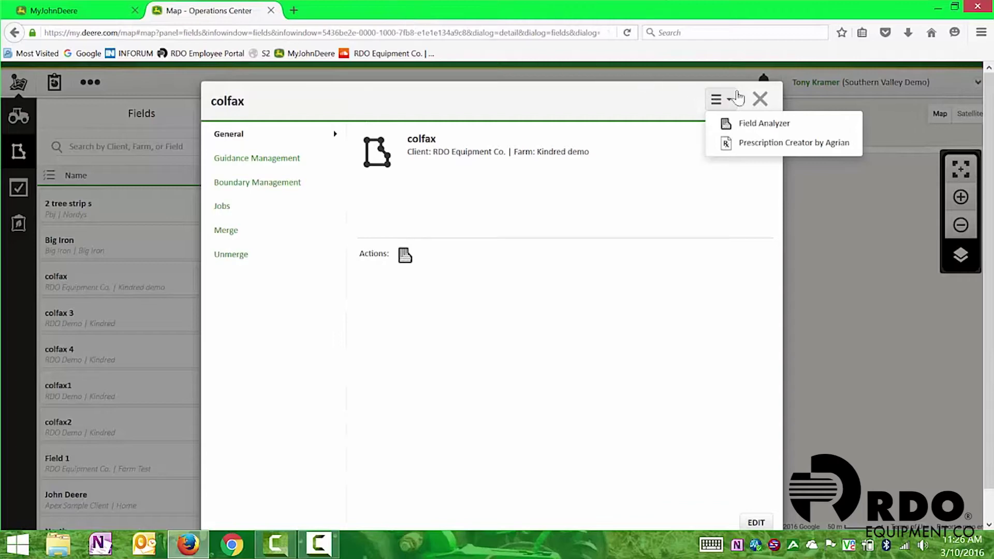
{"action": "left_click", "coordinate": [759, 98]}
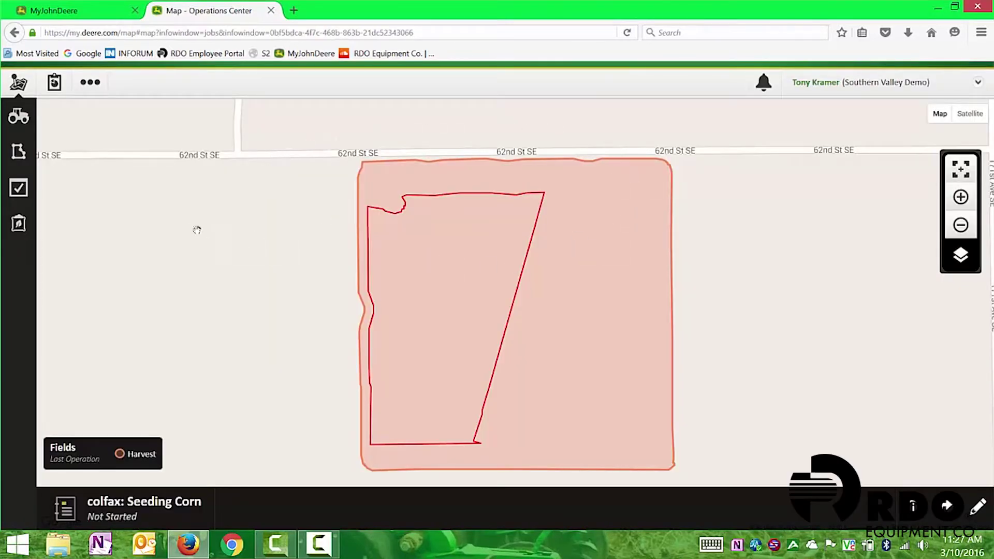
{"action": "left_click", "coordinate": [29, 189]}
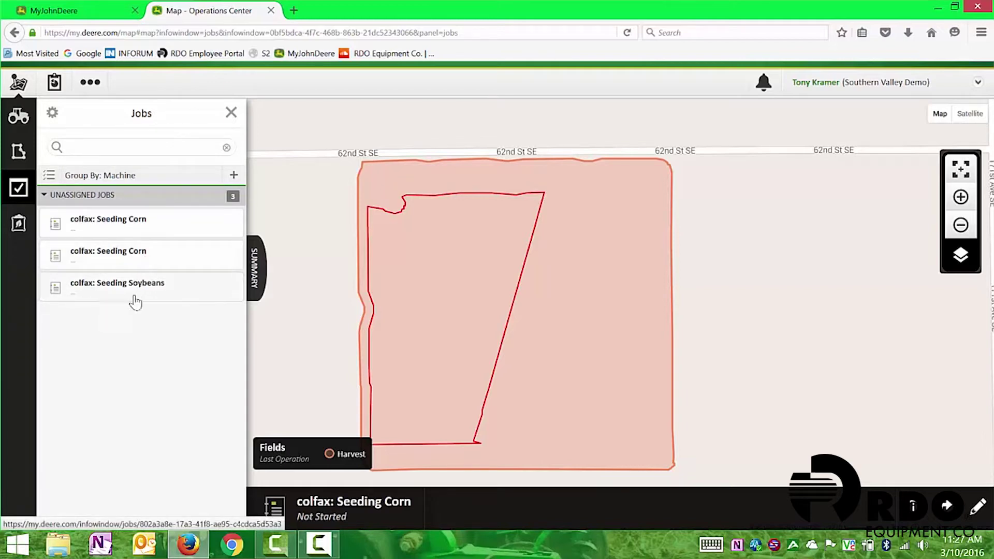
{"action": "left_click", "coordinate": [158, 299]}
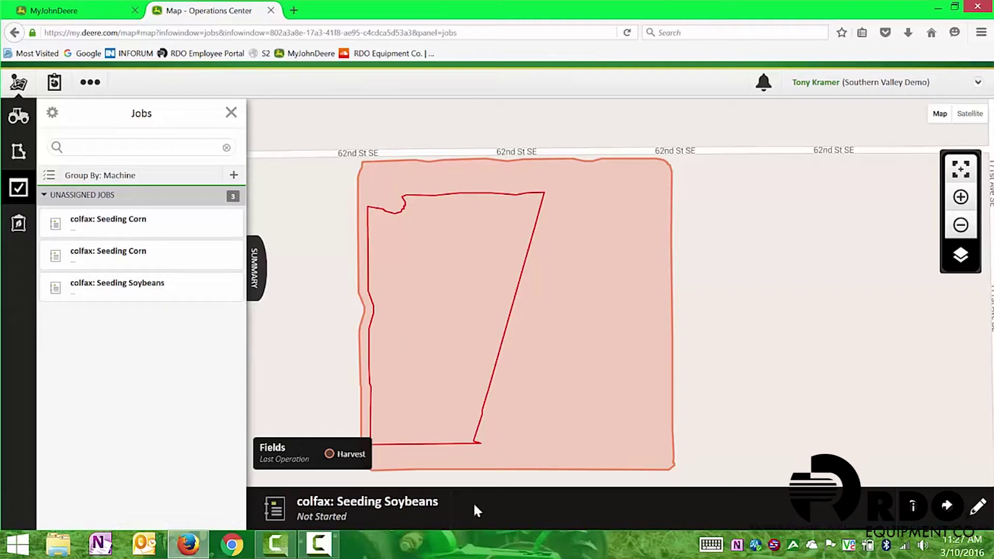
- Preview the soybean job's Variety 1 prescription map and inspect its 30000–35000 rate legend
{"action": "left_click", "coordinate": [968, 510]}
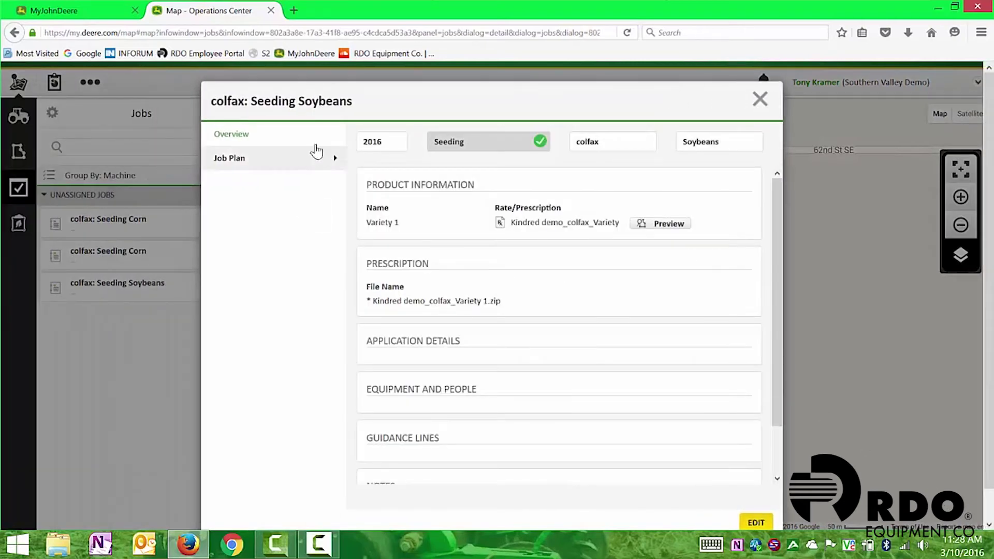
{"action": "scroll", "coordinate": [484, 304], "scroll_direction": "down", "scroll_amount": 2}
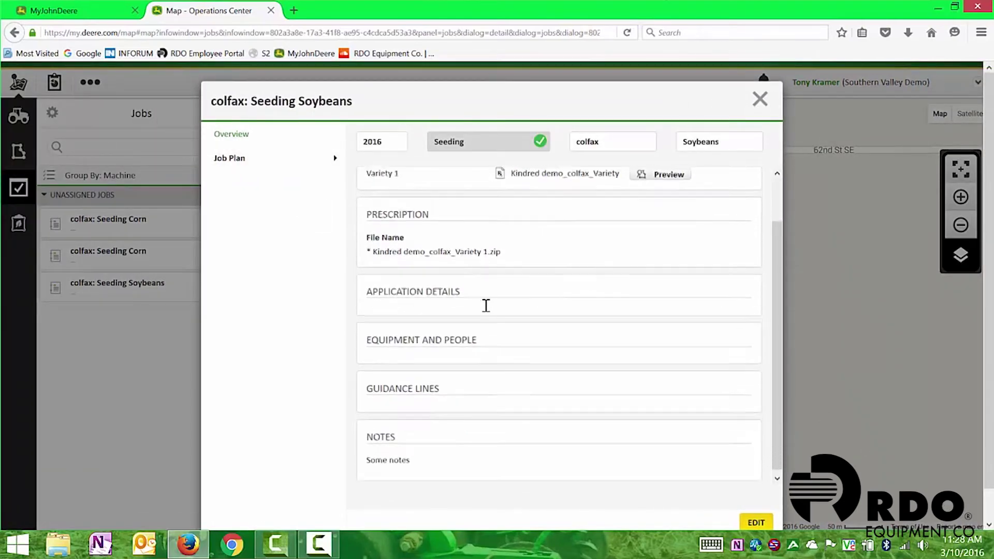
{"action": "scroll", "coordinate": [484, 300], "scroll_direction": "up", "scroll_amount": 2}
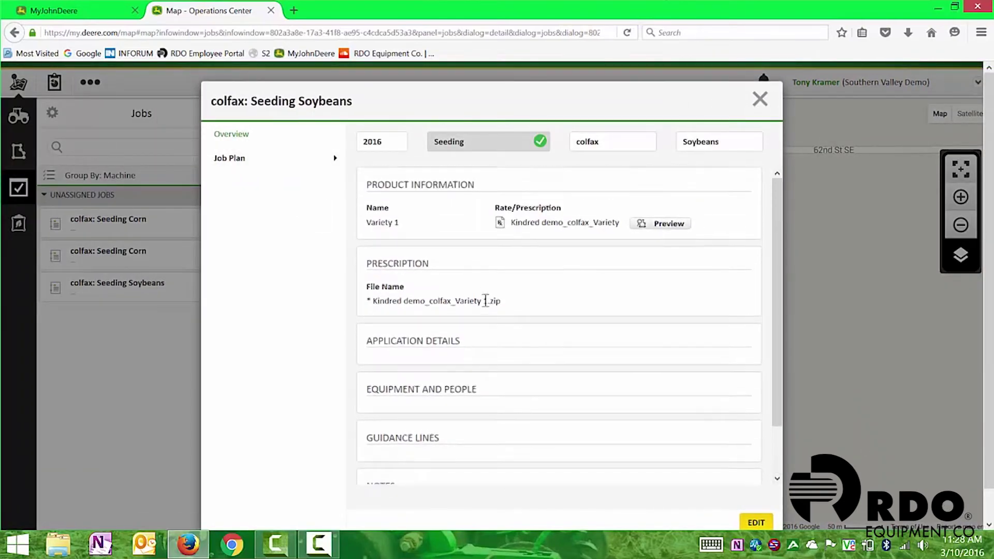
{"action": "left_click", "coordinate": [676, 228]}
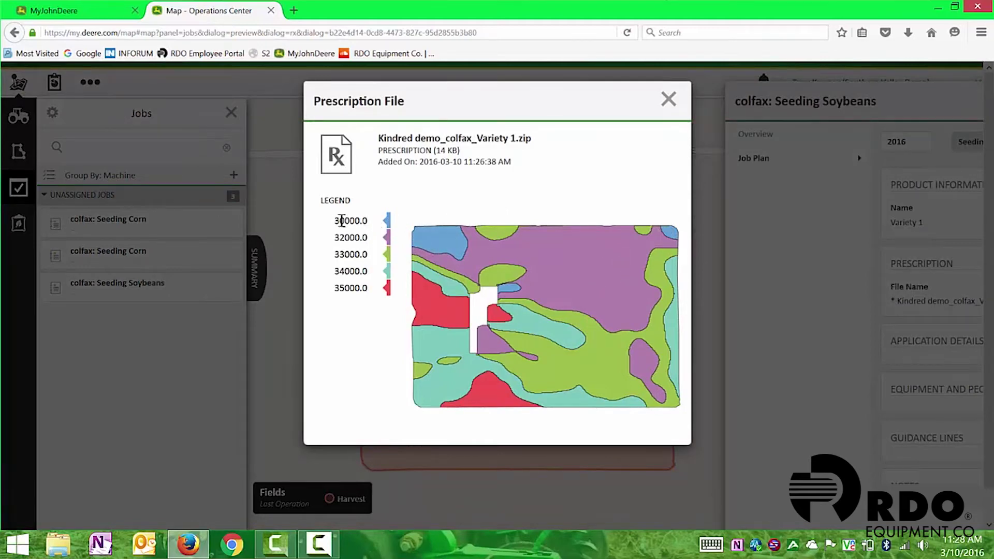
{"action": "left_click_drag", "start_coordinate": [336, 220], "coordinate": [383, 229]}
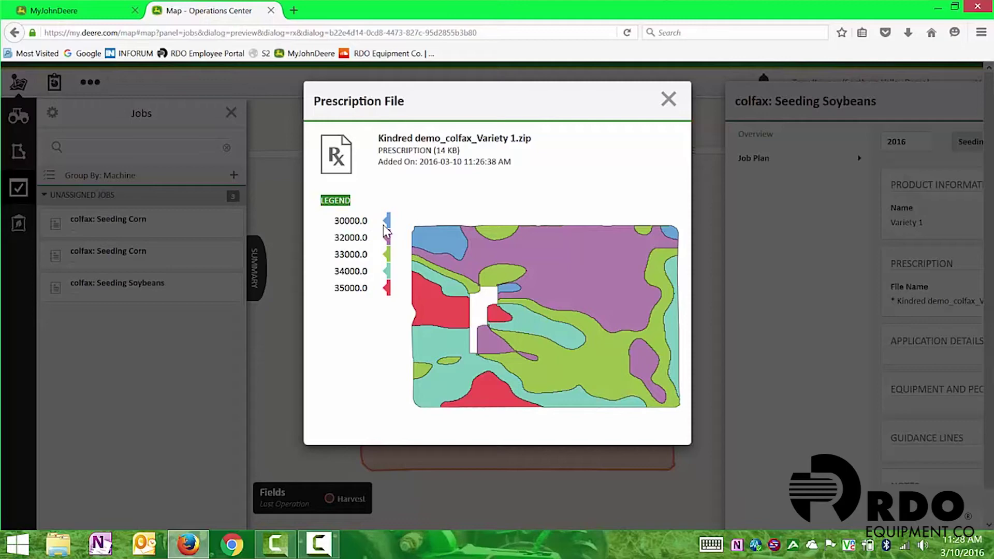
{"action": "left_click_drag", "start_coordinate": [331, 241], "coordinate": [375, 250]}
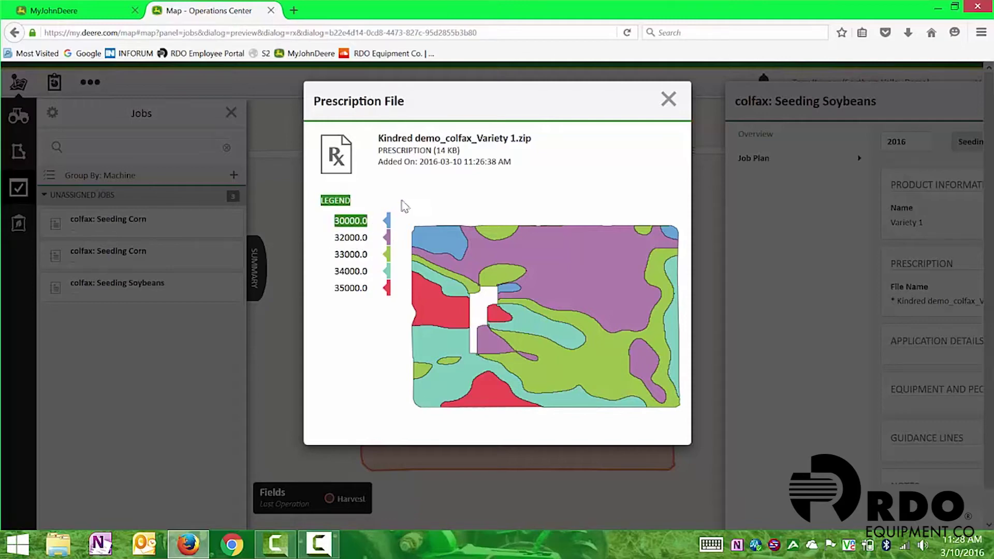
{"action": "left_click", "coordinate": [417, 200]}
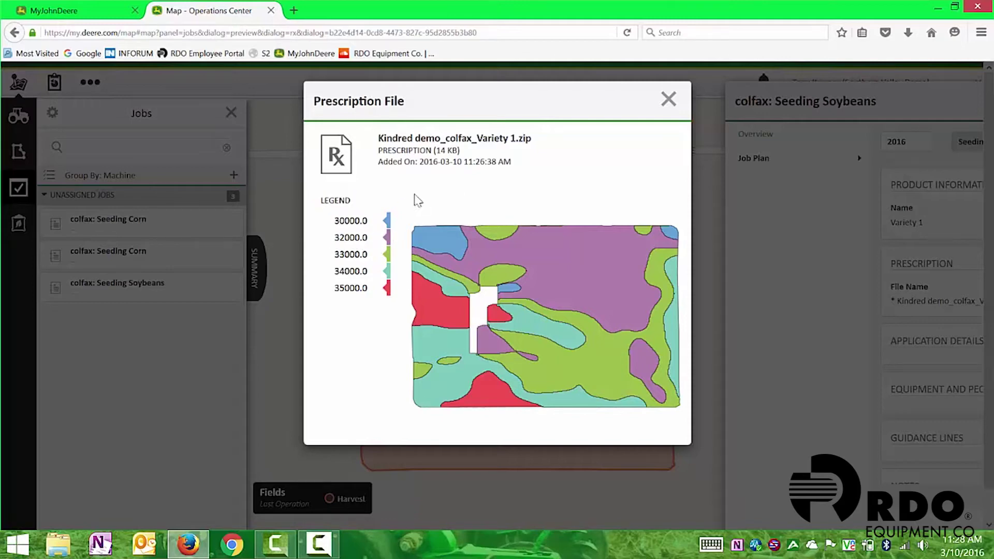
- Close the prescription file preview and the job details
{"action": "left_click", "coordinate": [672, 102]}
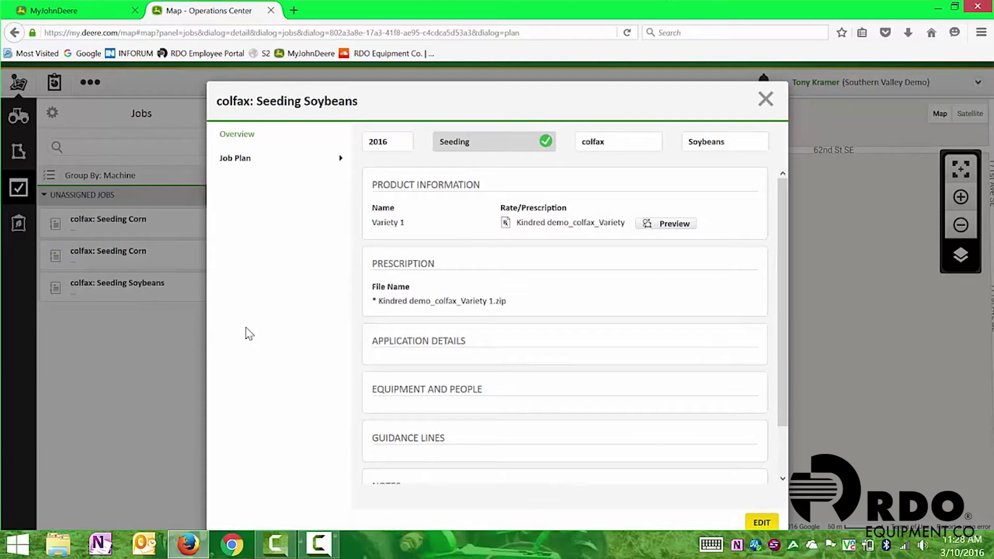
{"action": "left_click", "coordinate": [765, 98]}
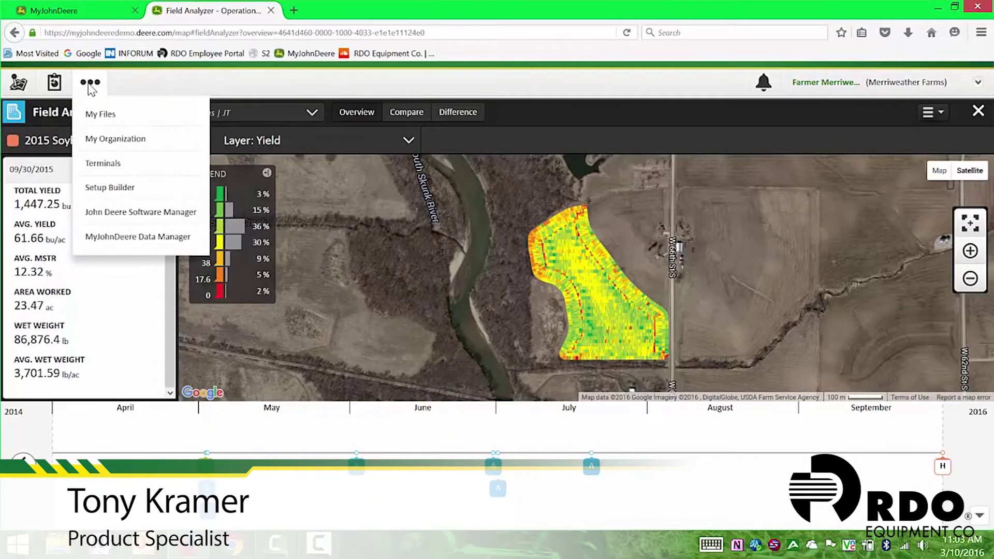
- In Setup Builder, start a brand-new setup file rather than one based on a previous file
{"action": "left_click", "coordinate": [117, 191]}
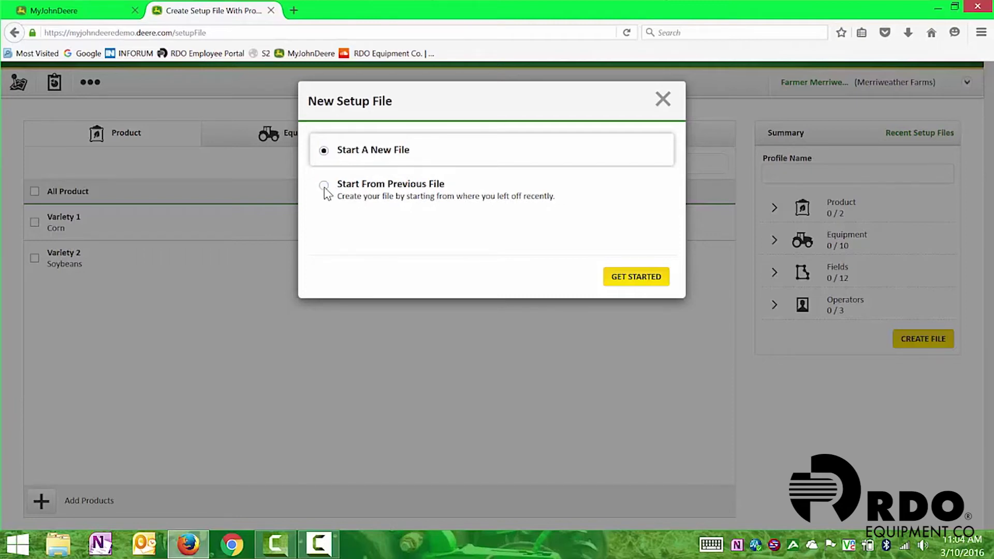
{"action": "left_click", "coordinate": [392, 231]}
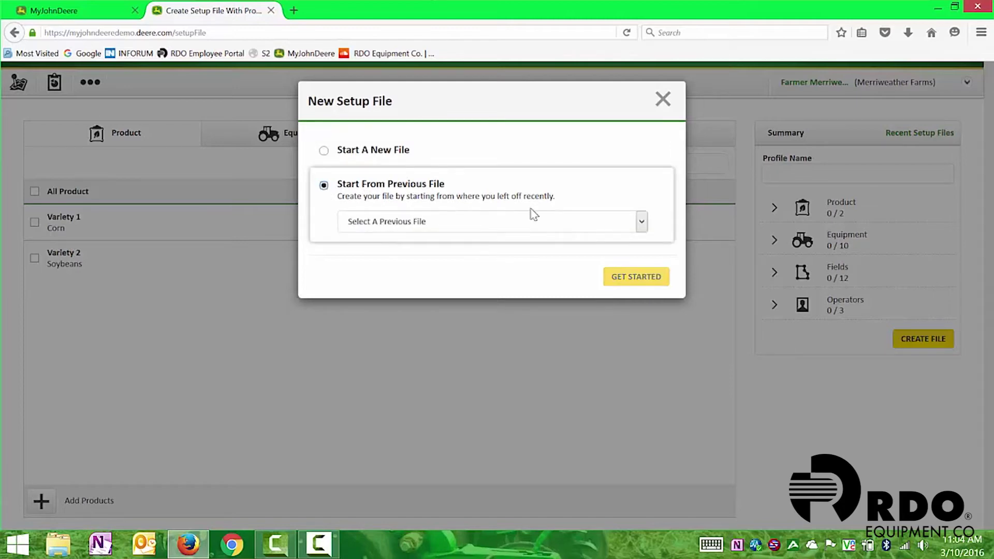
{"action": "left_click", "coordinate": [641, 221]}
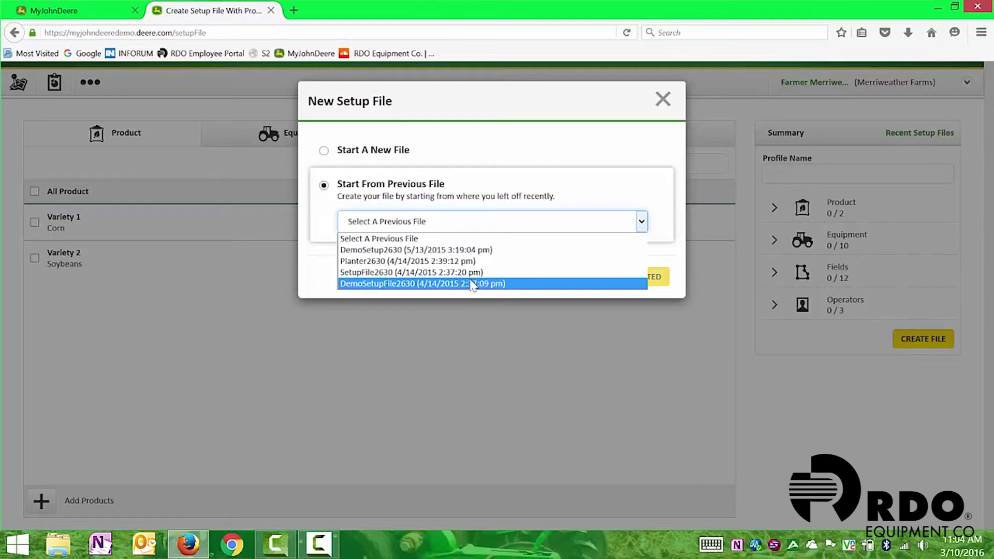
{"action": "left_click", "coordinate": [324, 151]}
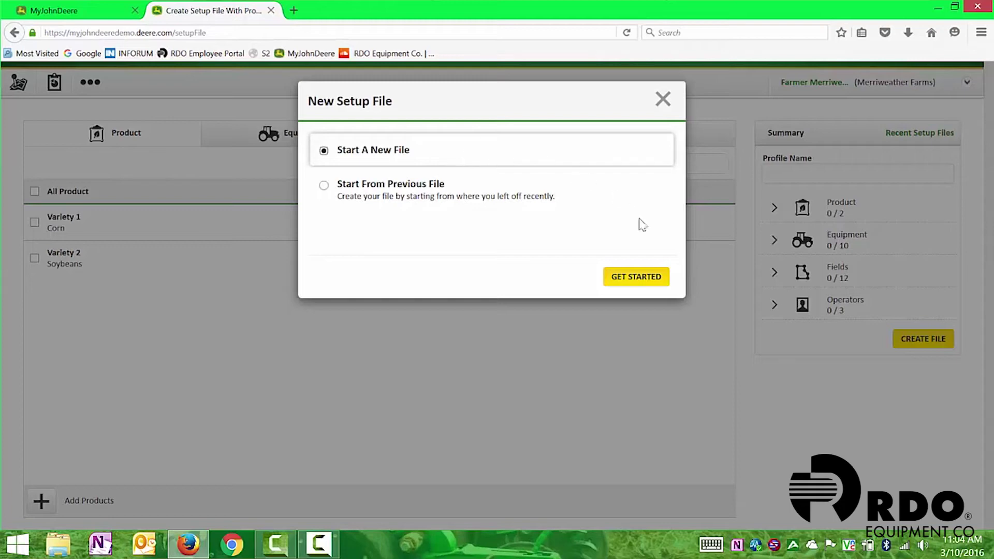
{"action": "left_click", "coordinate": [641, 278]}
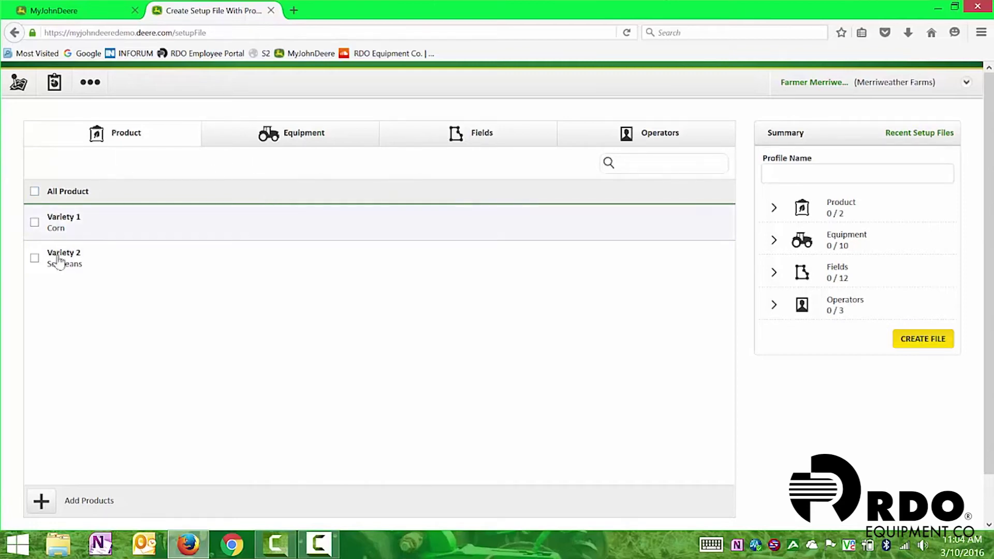
{"action": "left_click", "coordinate": [303, 138]}
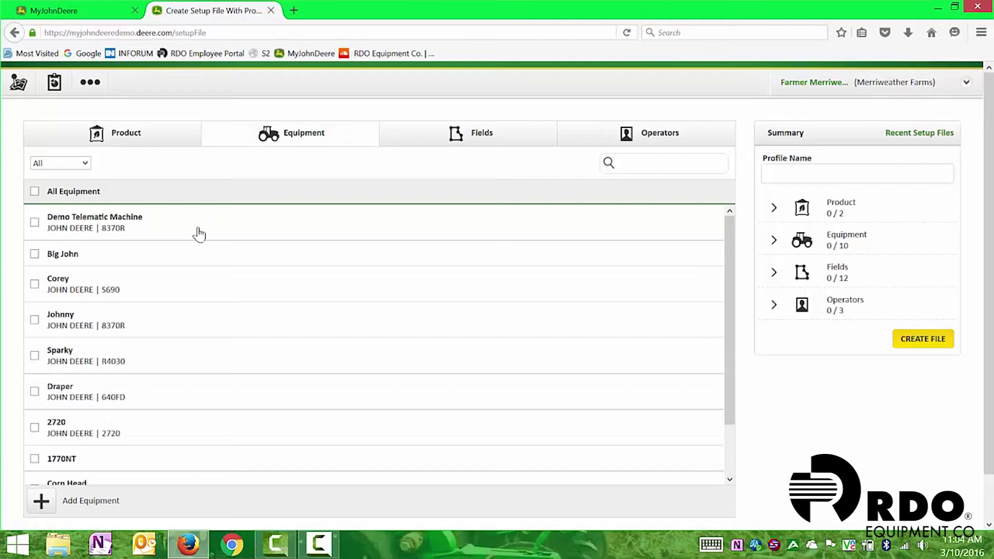
{"action": "left_click", "coordinate": [469, 144]}
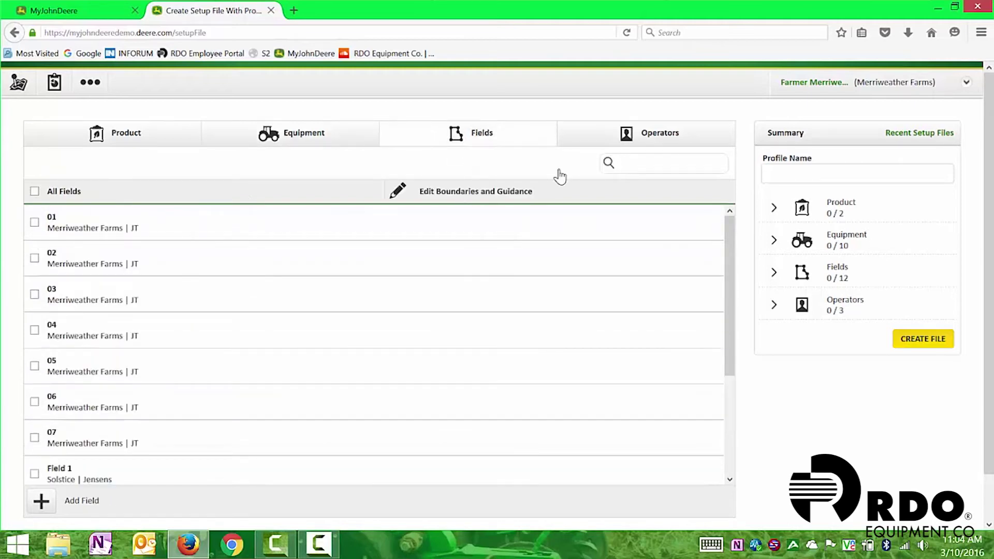
{"action": "left_click", "coordinate": [606, 144]}
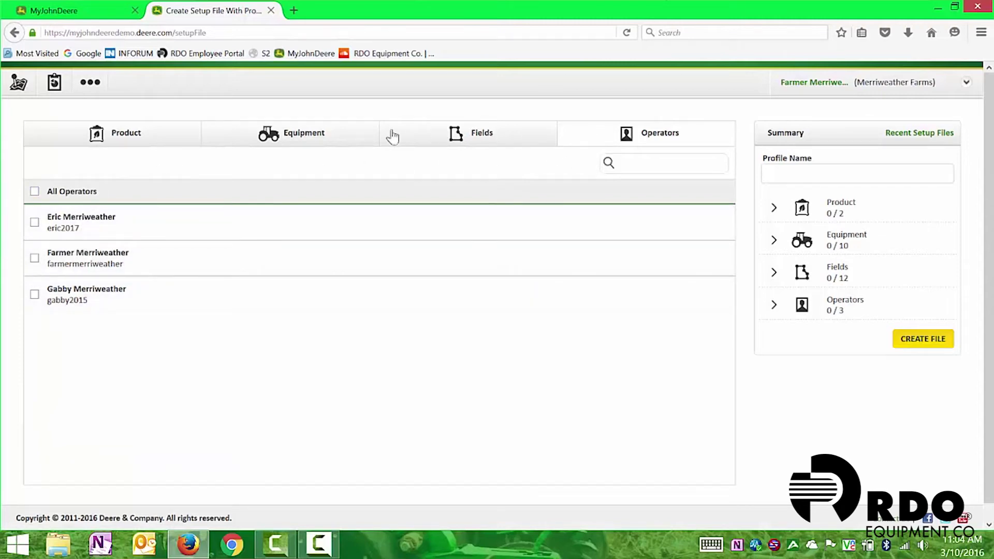
{"action": "left_click", "coordinate": [130, 143]}
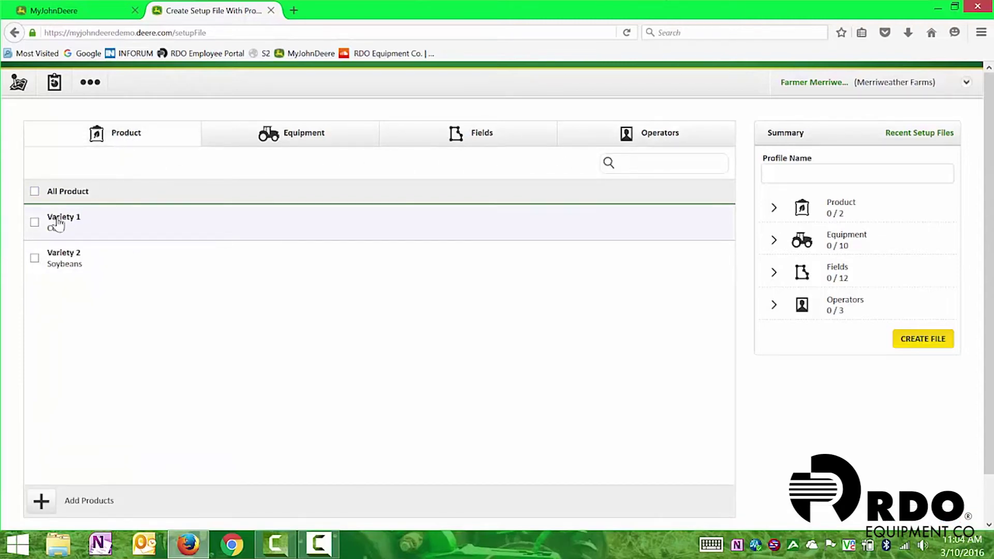
- Include both products and the Johnny and 1770NT equipment in the setup file
{"action": "left_click", "coordinate": [34, 191]}
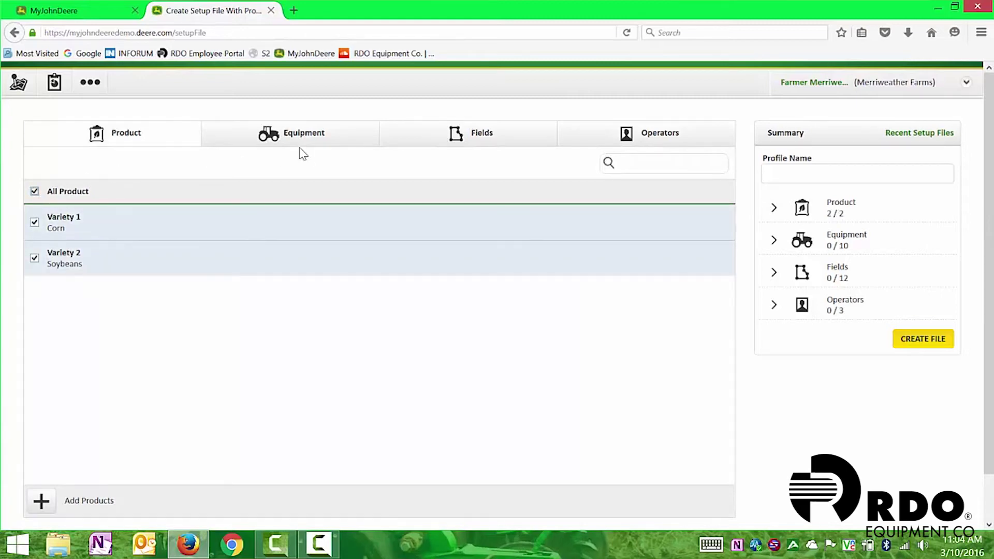
{"action": "left_click", "coordinate": [322, 138]}
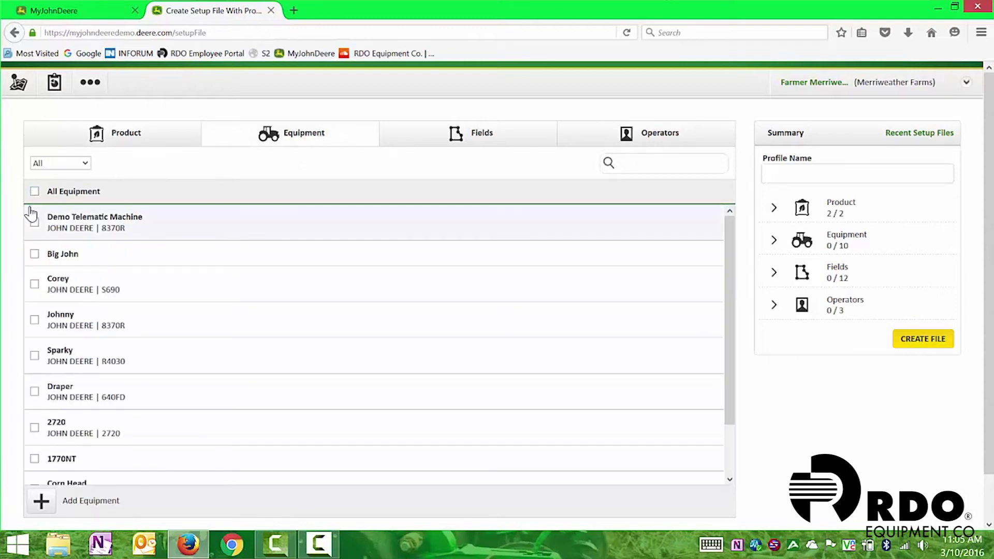
{"action": "left_click", "coordinate": [35, 319]}
{"action": "scroll", "coordinate": [142, 312], "scroll_direction": "down", "scroll_amount": 2}
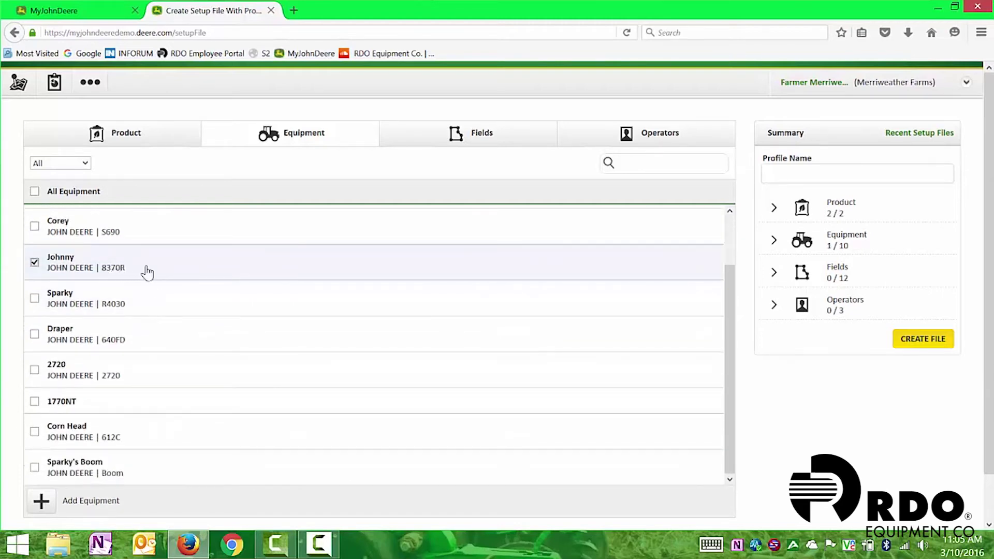
{"action": "left_click", "coordinate": [35, 401]}
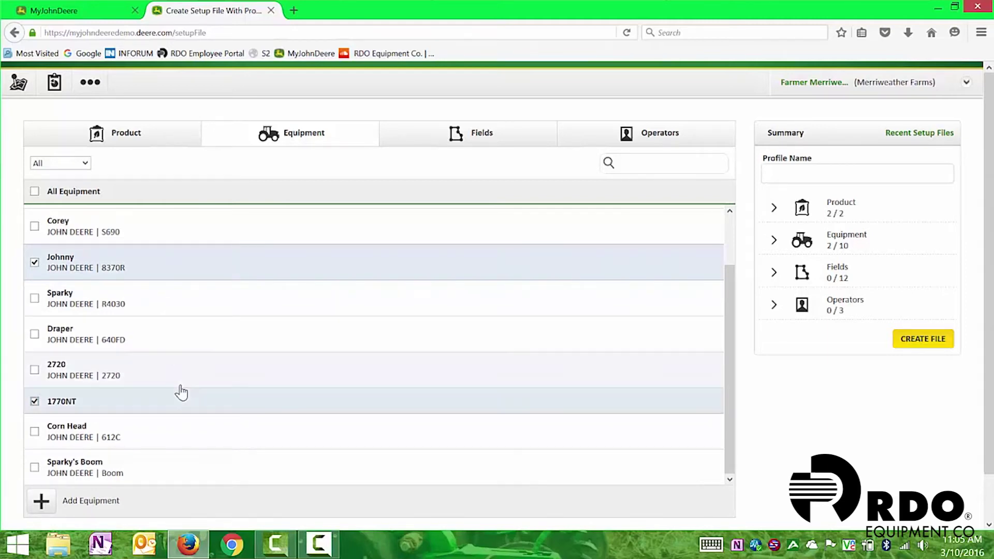
{"action": "scroll", "coordinate": [191, 372], "scroll_direction": "up", "scroll_amount": 2}
- Include all 12 fields in the setup file
{"action": "left_click", "coordinate": [470, 138]}
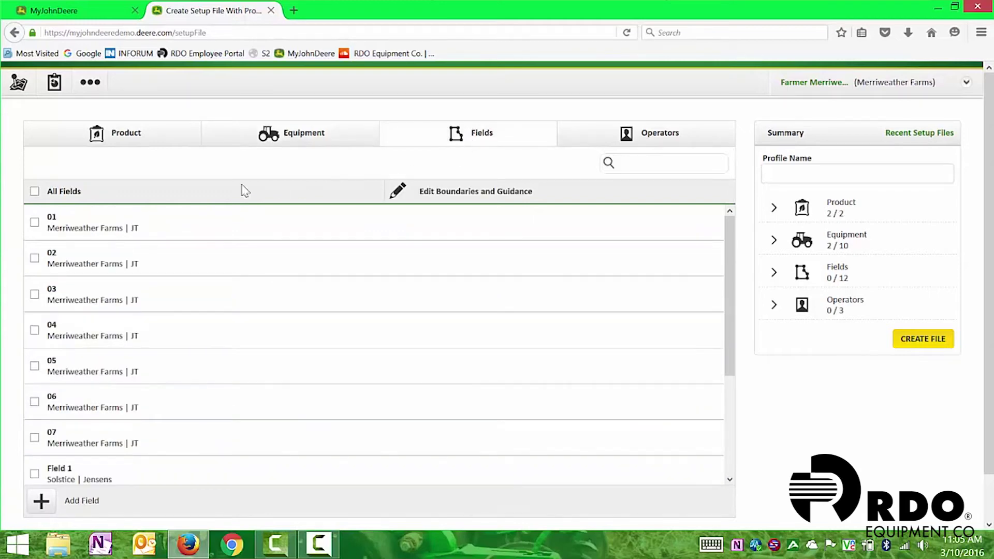
{"action": "left_click", "coordinate": [34, 191]}
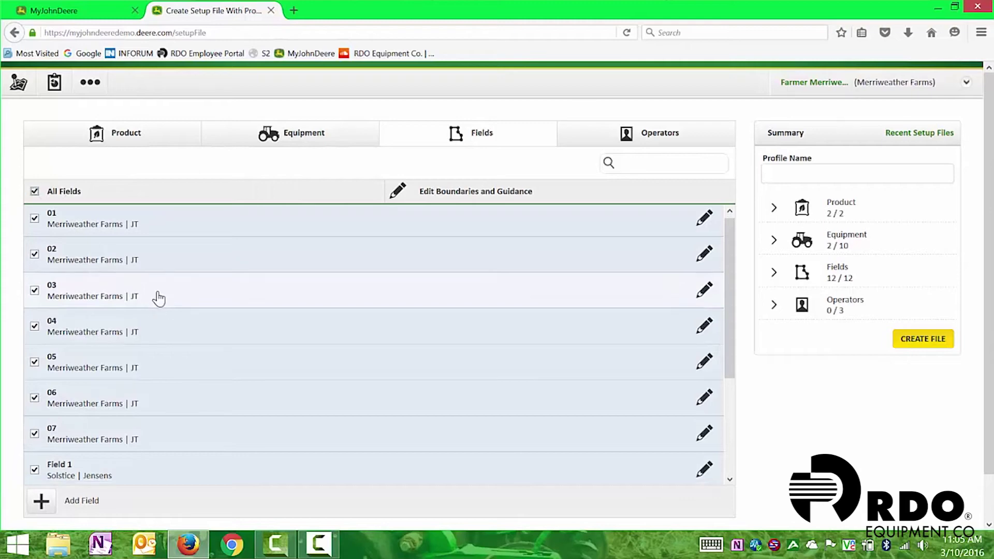
{"action": "scroll", "coordinate": [158, 298], "scroll_direction": "down", "scroll_amount": 2}
{"action": "scroll", "coordinate": [157, 293], "scroll_direction": "up", "scroll_amount": 2}
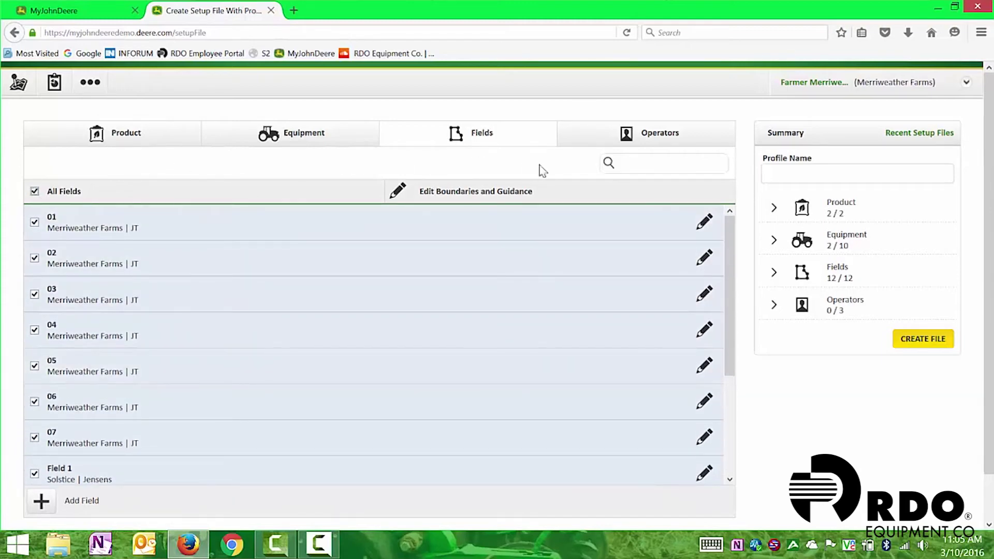
- Check the operators list and create the setup file named DemoSetup2630
{"action": "left_click", "coordinate": [624, 137]}
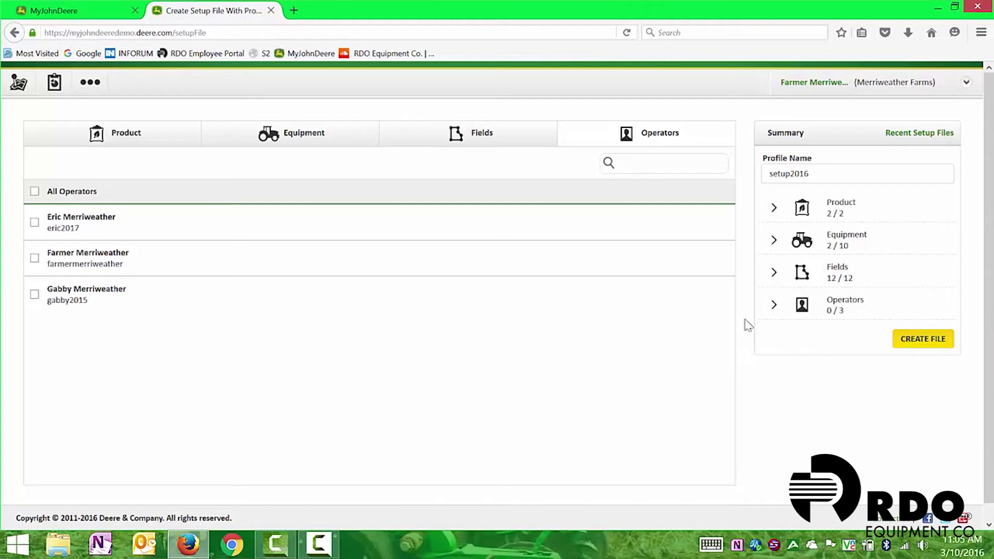
{"action": "left_click", "coordinate": [923, 339]}
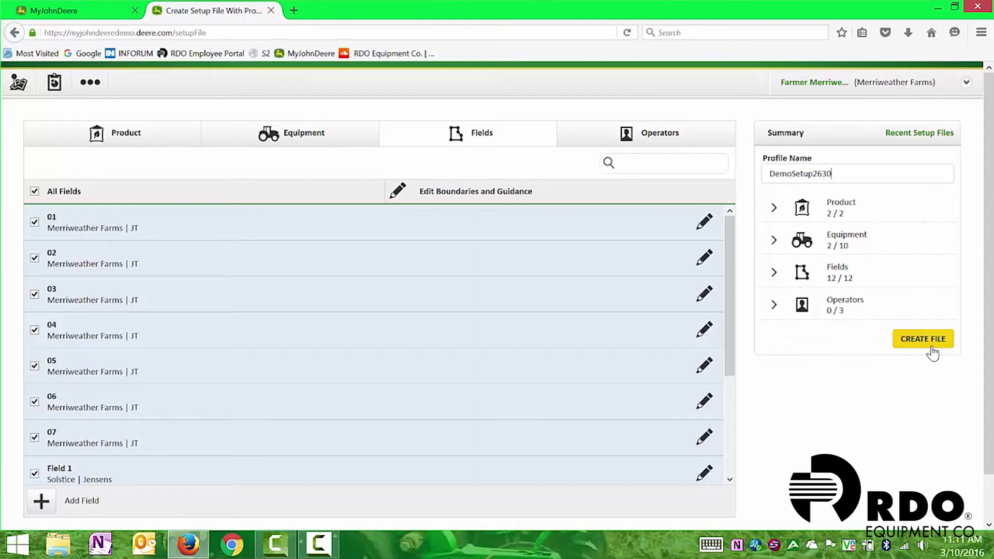
- Go to My Files from the ••• tools menu
{"action": "left_click", "coordinate": [90, 86]}
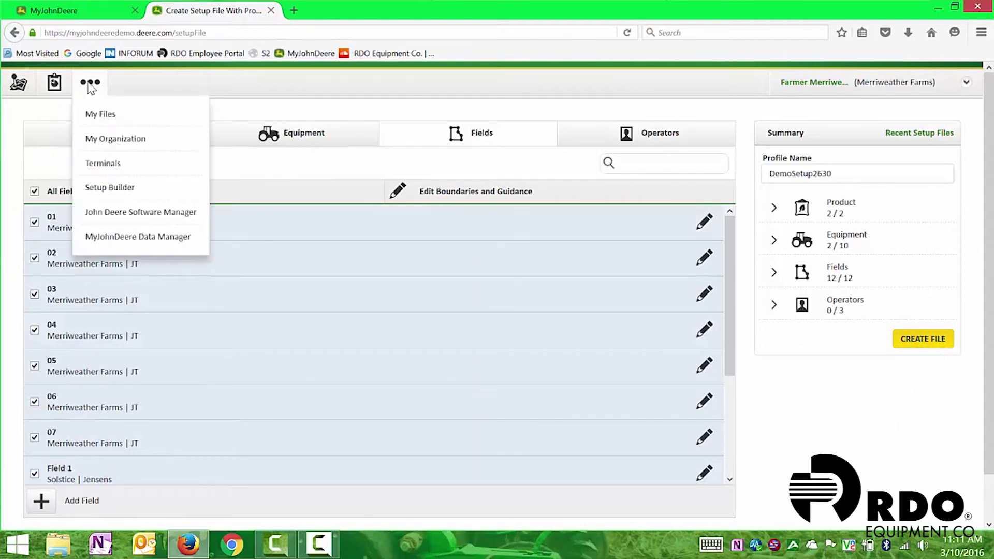
{"action": "left_click", "coordinate": [97, 115]}
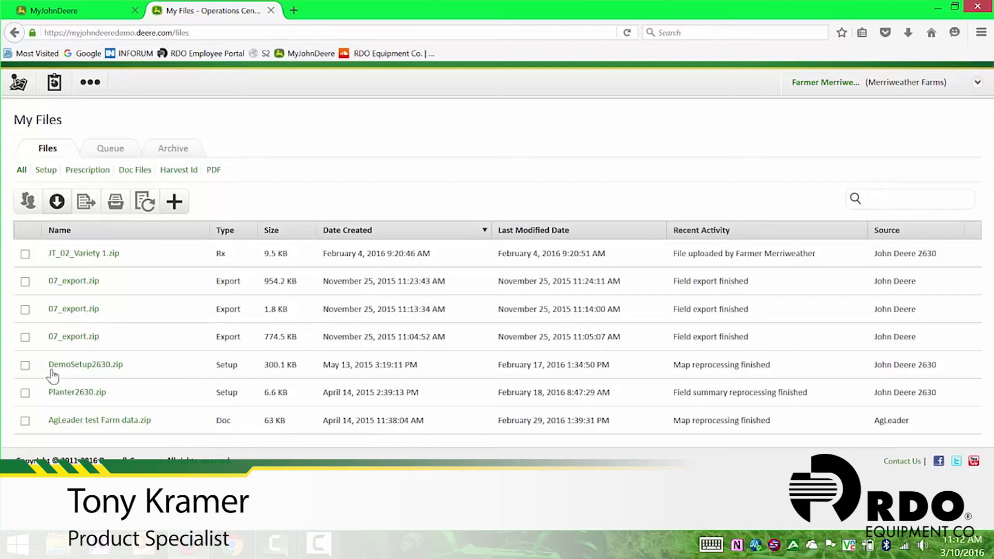
- Mark DemoSetup2630.zip for sending, leaving JT_02_Variety 1.zip unmarked
{"action": "left_click", "coordinate": [25, 365]}
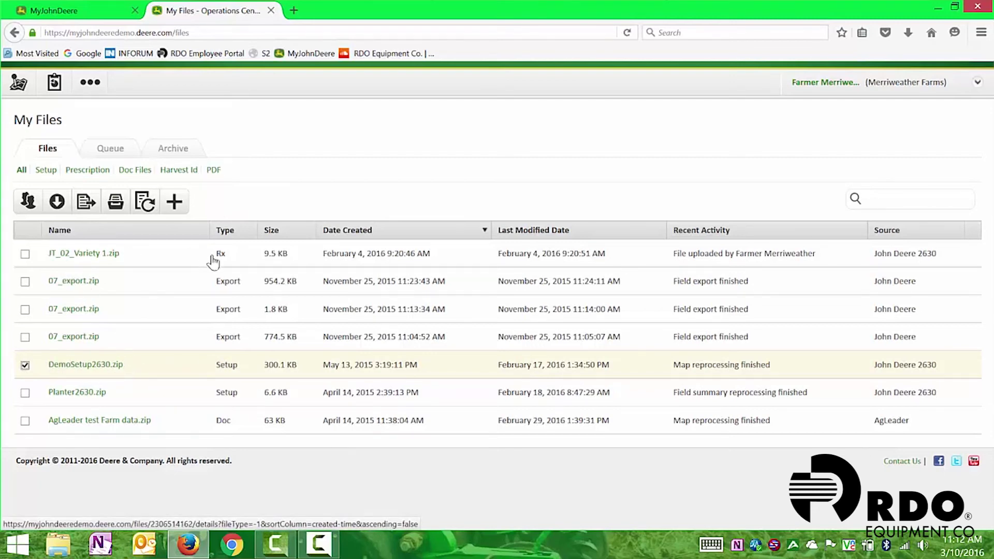
{"action": "left_click", "coordinate": [25, 254]}
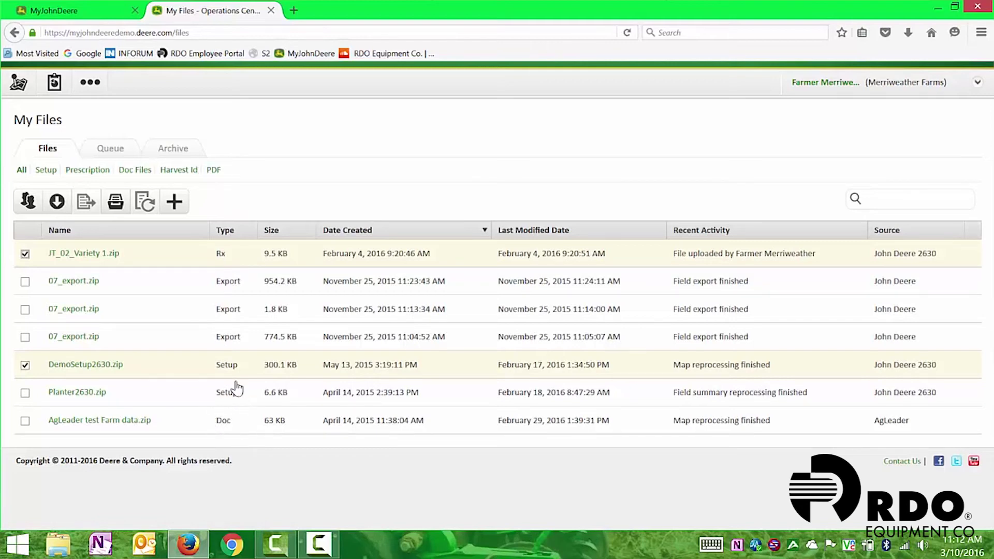
{"action": "left_click", "coordinate": [236, 257]}
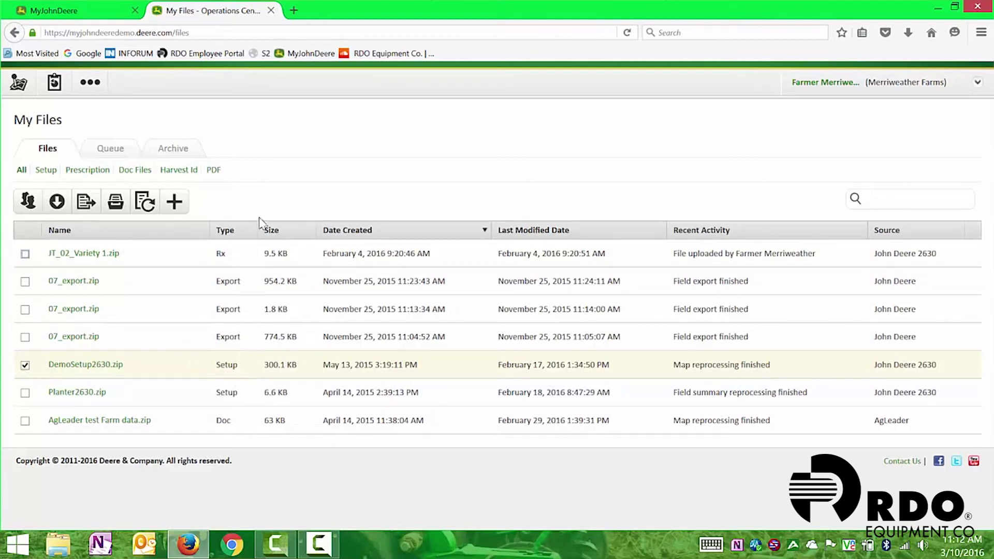
- Send DemoSetup2630.zip to the Demo Telematic Machine, then show the download options
{"action": "left_click", "coordinate": [85, 203]}
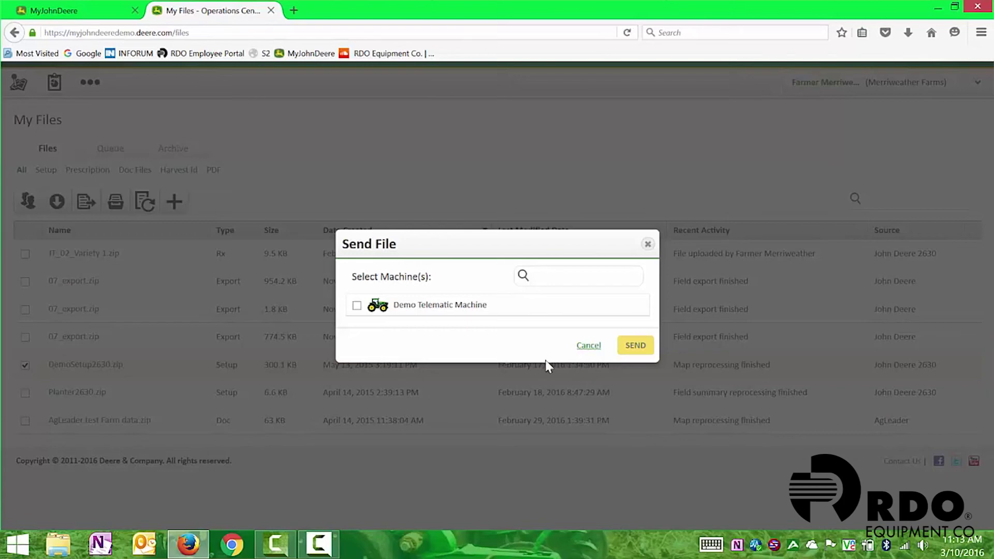
{"action": "left_click", "coordinate": [369, 308]}
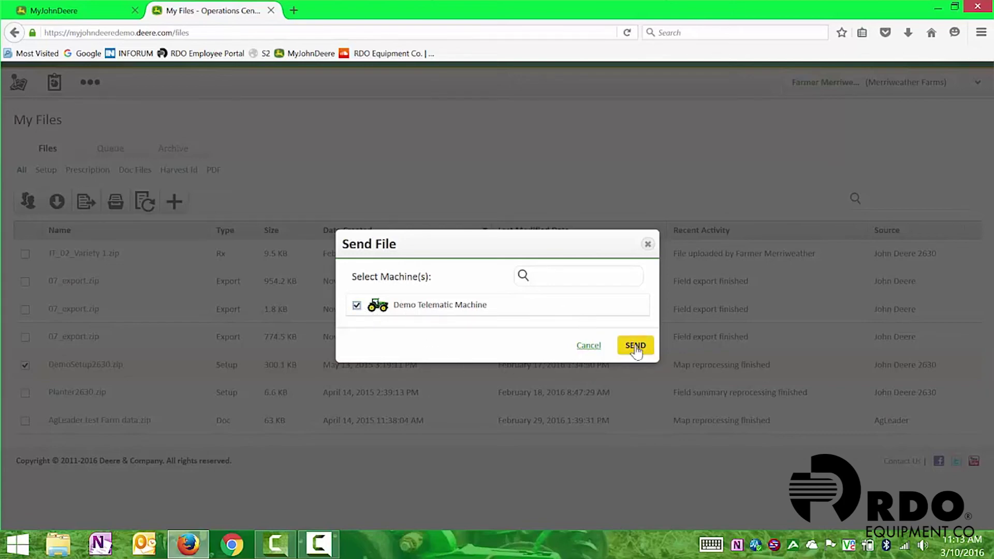
{"action": "left_click", "coordinate": [647, 244]}
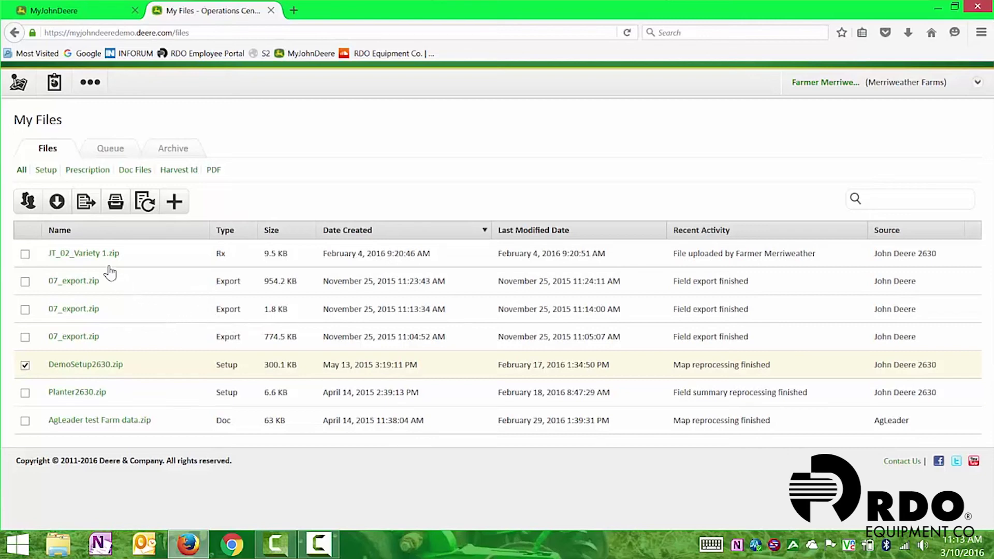
{"action": "left_click", "coordinate": [58, 207]}
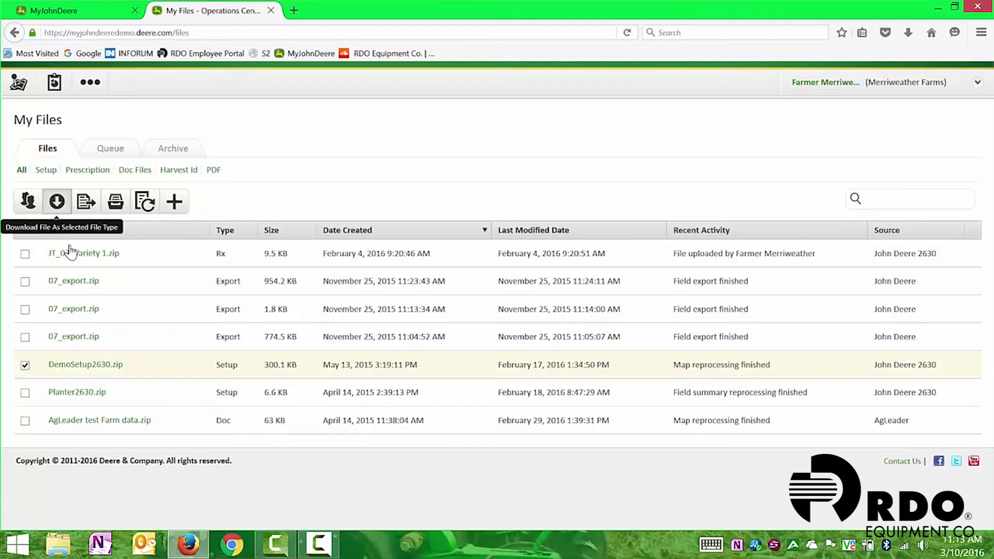